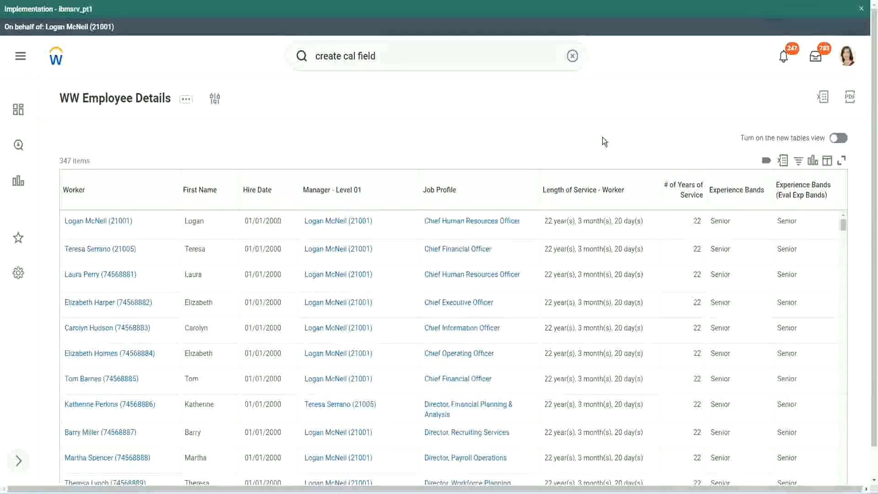
{"action": "left_click", "coordinate": [763, 221]}
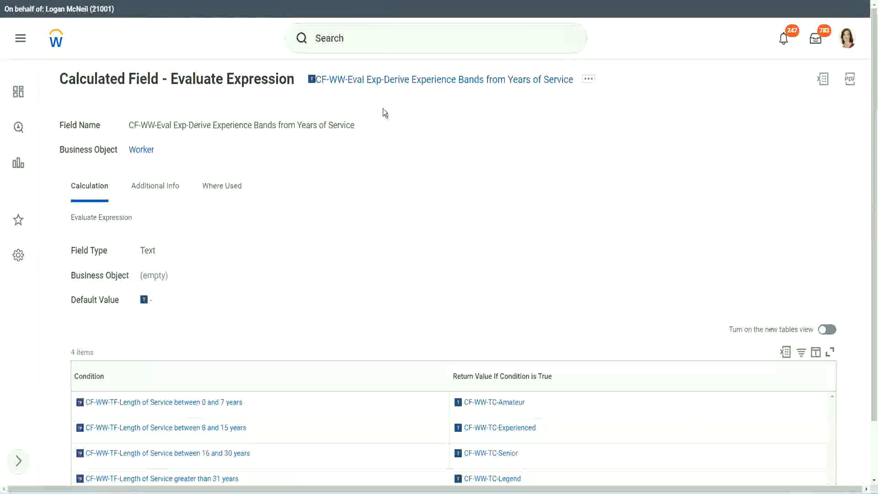
{"action": "right_click", "coordinate": [380, 83]}
{"action": "left_click", "coordinate": [414, 138]}
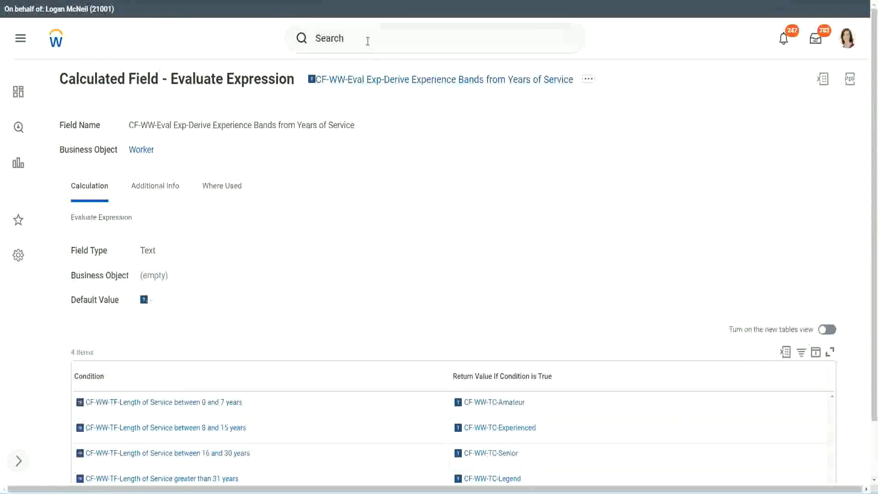
- Search for the Create Calculated Field task and open it
{"action": "left_click", "coordinate": [368, 41]}
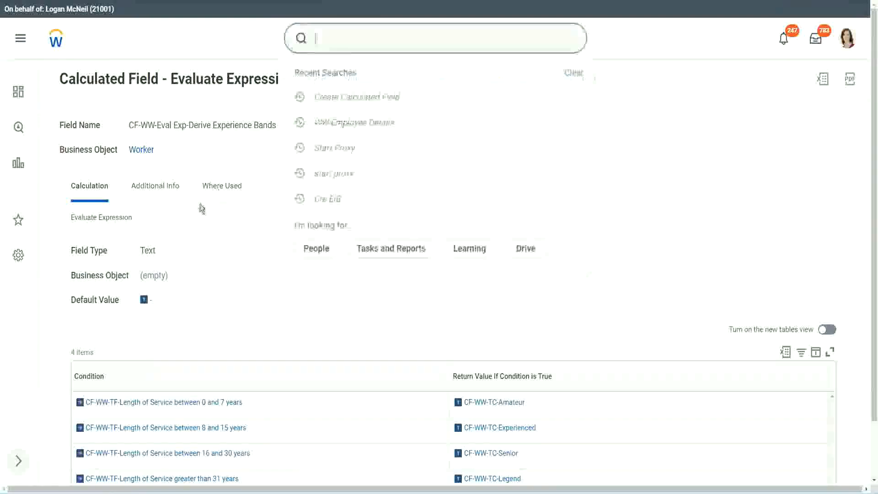
{"action": "left_click", "coordinate": [623, 106]}
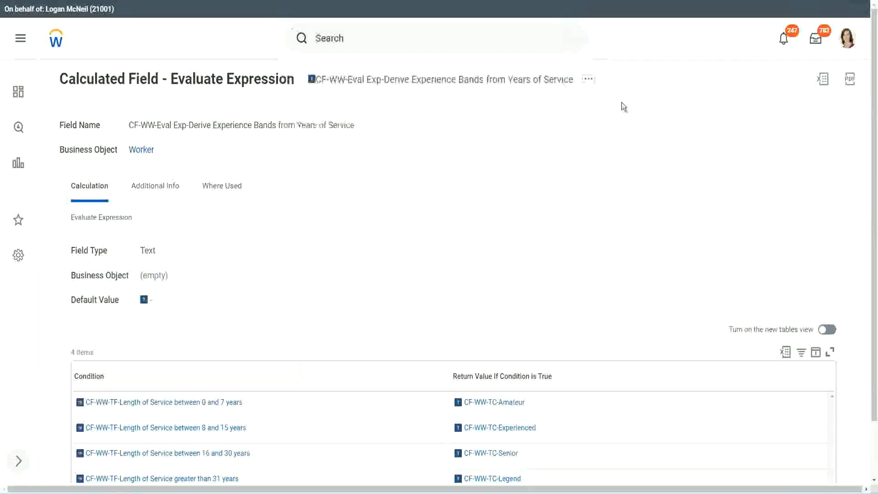
{"action": "left_click", "coordinate": [347, 35]}
{"action": "type", "text": "create calc"}
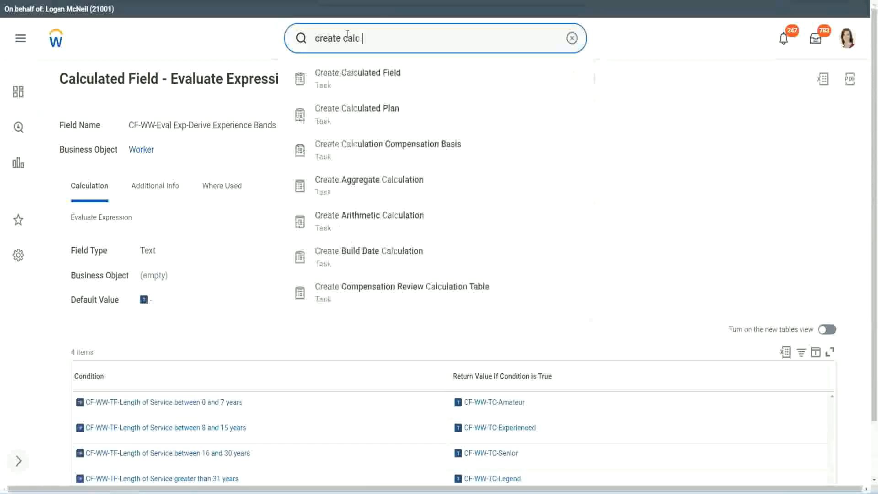
{"action": "type", "text": " field"}
{"action": "left_click", "coordinate": [364, 82]}
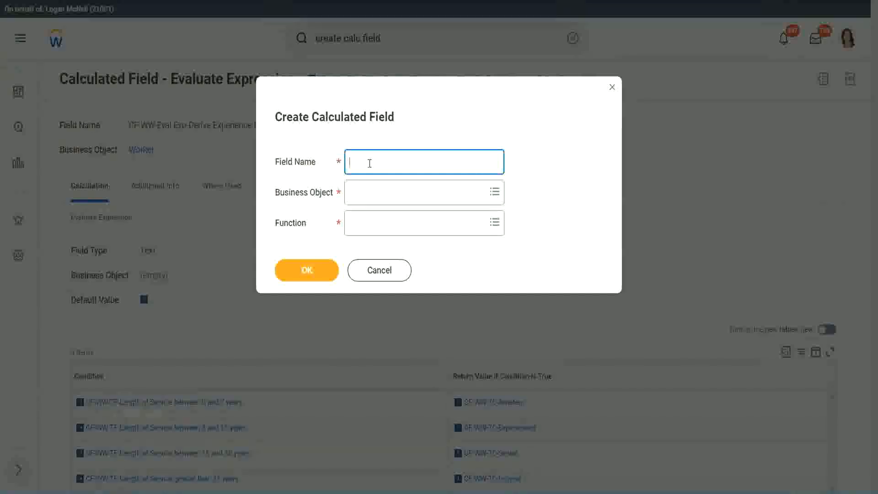
- Name the new calculated field "CF-WW-LRB-Identify Experience Bands from years of Service"
{"action": "type", "text": "CF-WW-LRB-Identify Exeperience"}
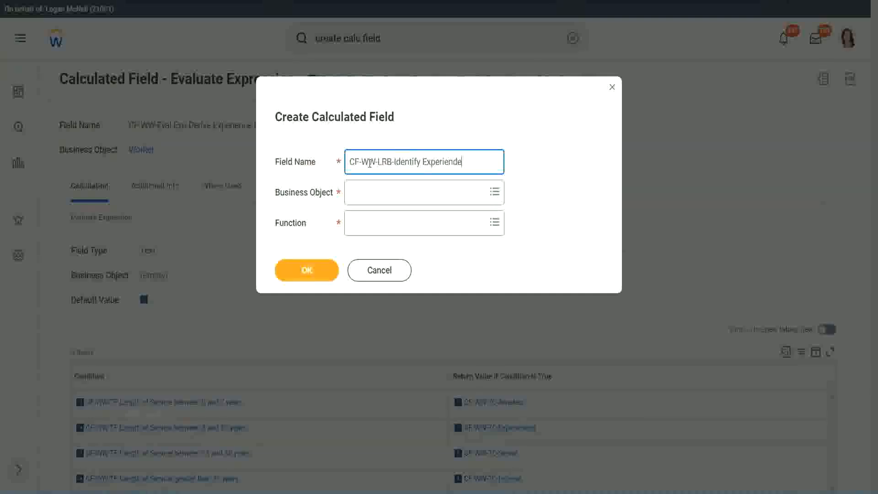
{"action": "key", "text": "BackSpace"}
{"action": "type", "text": "e Bands from"}
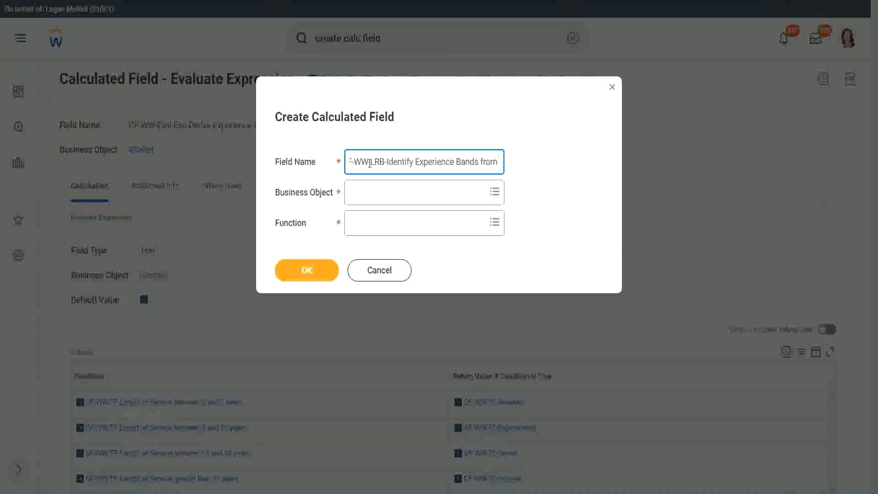
{"action": "type", "text": " years of Service"}
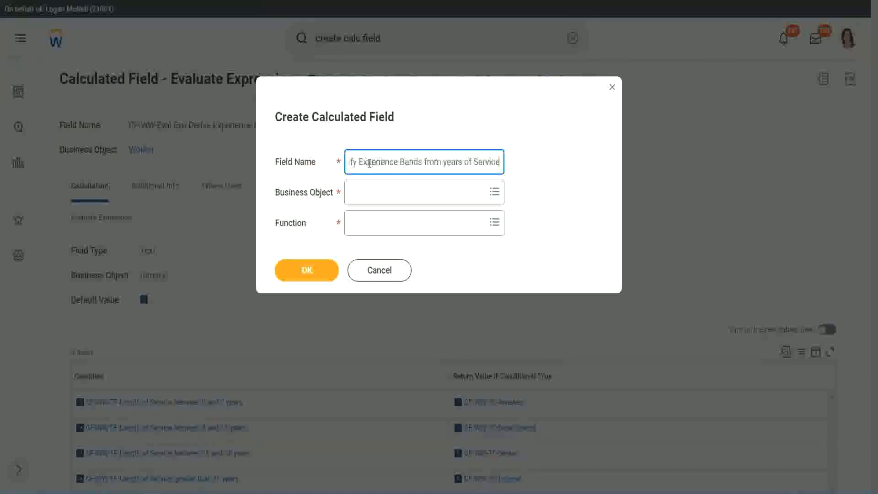
- Set the calculated field's business object to Worker and its function to Lookup Range Band, and continue to its definition
{"action": "key", "text": "Tab"}
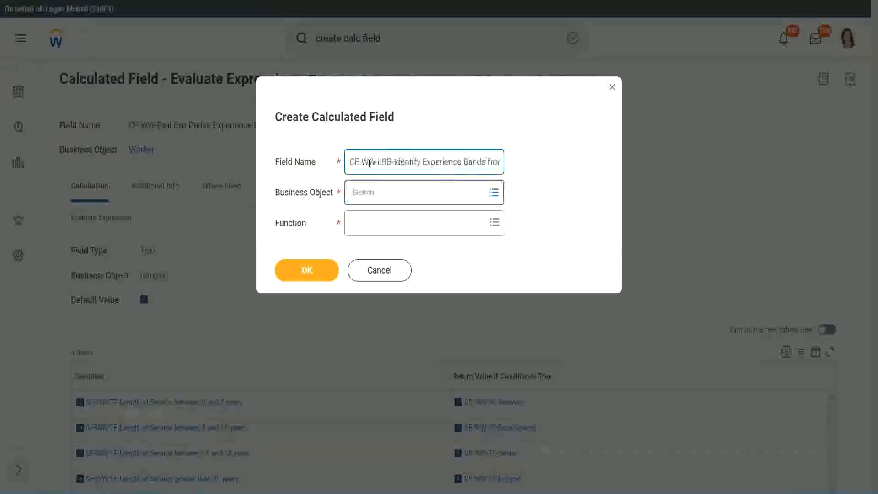
{"action": "type", "text": "wor"}
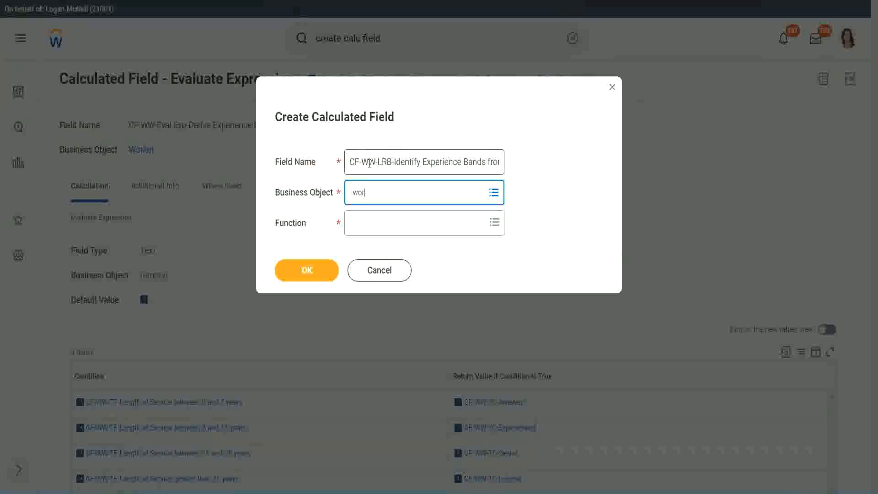
{"action": "type", "text": "ker"}
{"action": "key", "text": "Return"}
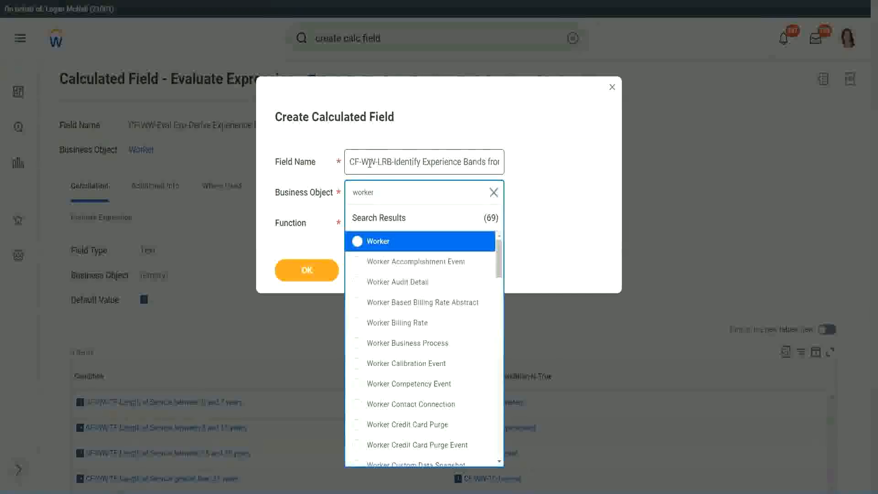
{"action": "key", "text": "Return"}
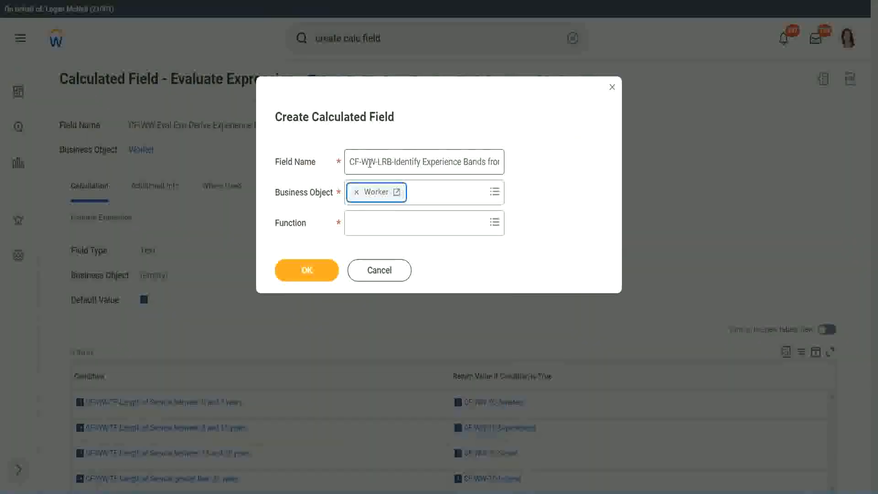
{"action": "key", "text": "Tab"}
{"action": "type", "text": "lo"}
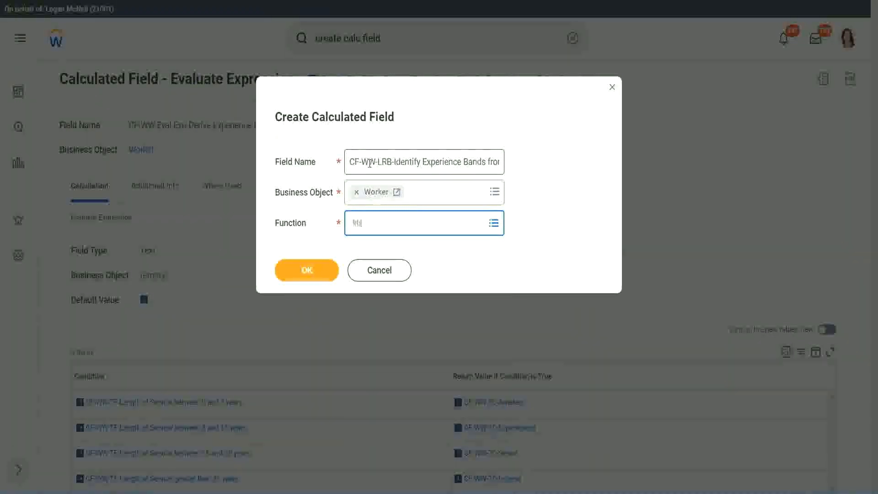
{"action": "key", "text": "Return"}
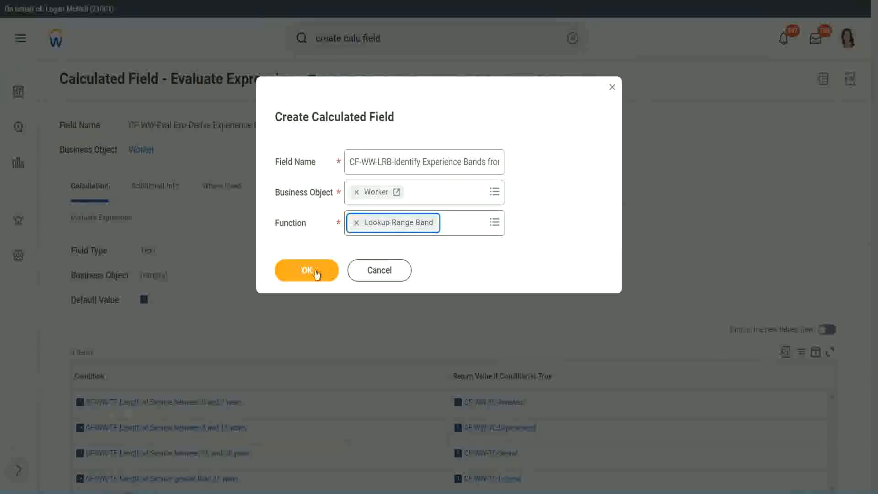
{"action": "left_click", "coordinate": [315, 273]}
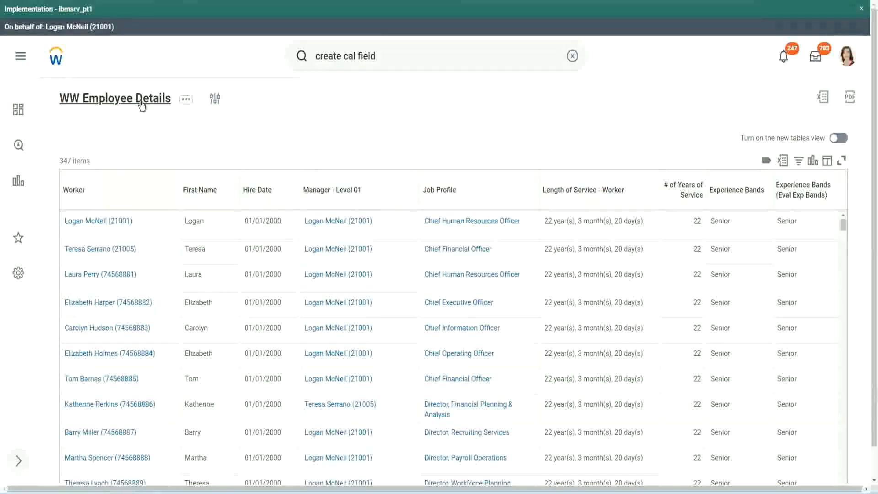
- From the WW Employee Details report definition, copy the name of the calculated field behind the # of Years of Service column
{"action": "left_click", "coordinate": [318, 286]}
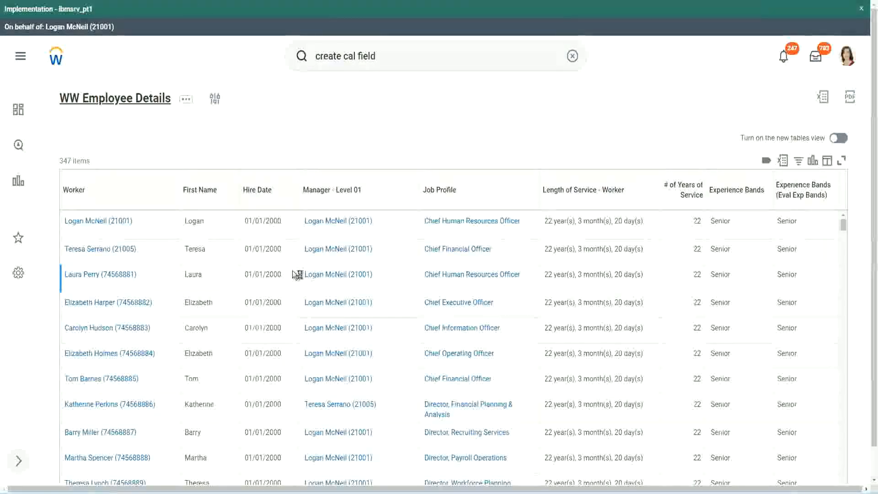
{"action": "scroll", "coordinate": [289, 300], "scroll_direction": "down", "scroll_amount": 5}
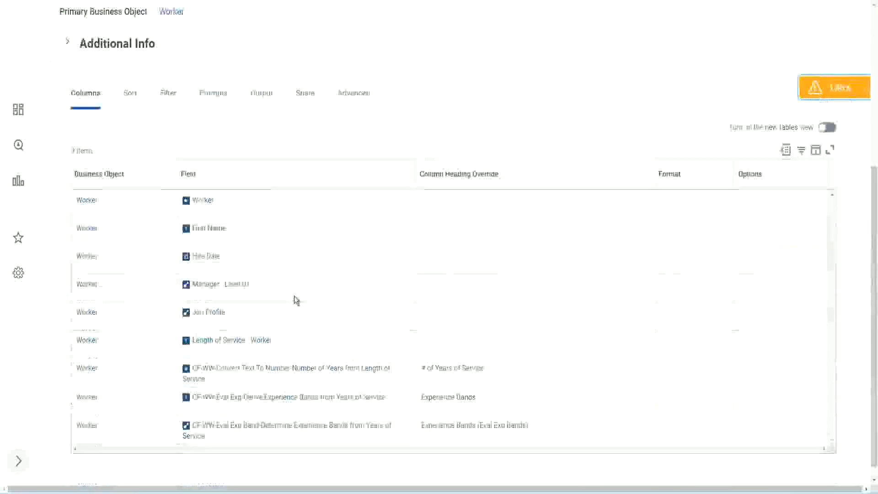
{"action": "right_click", "coordinate": [277, 358]}
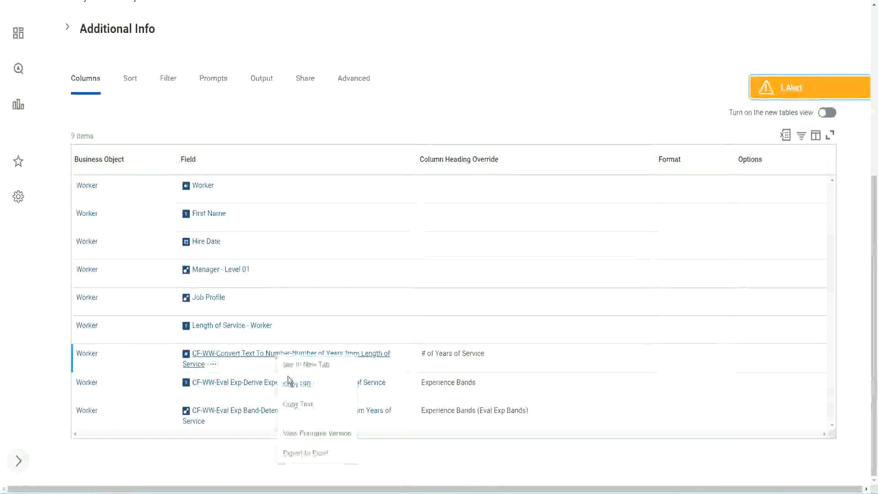
{"action": "left_click", "coordinate": [300, 406]}
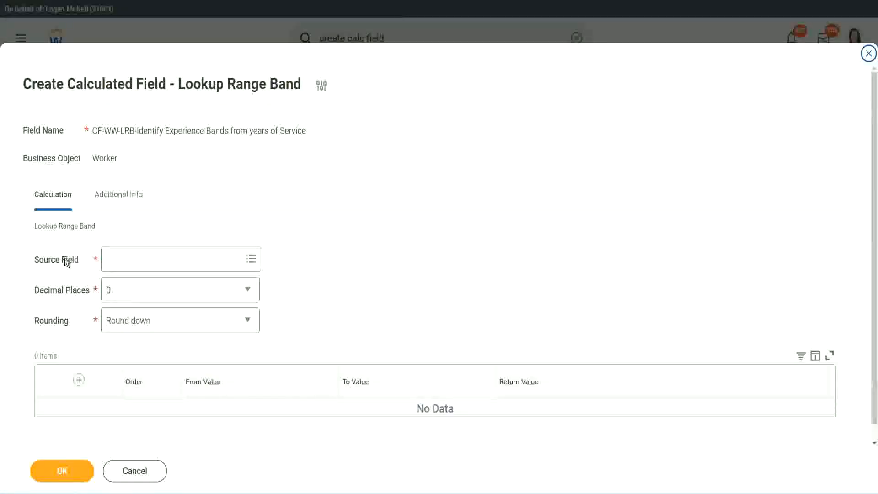
- Set the Lookup Range Band's source field to the copied "CF-WW-Convert Text To Number-Number of Years from Length of Service"
{"action": "left_click", "coordinate": [136, 260]}
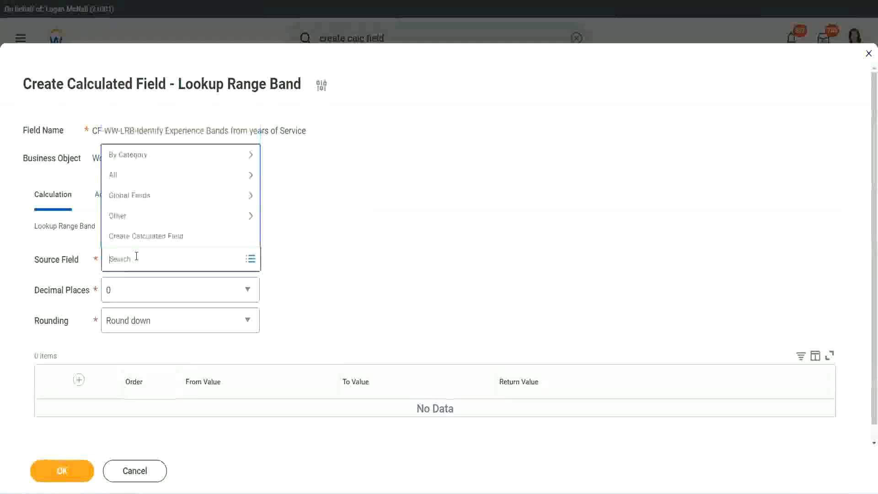
{"action": "key", "text": "ctrl+v"}
{"action": "key", "text": "Return"}
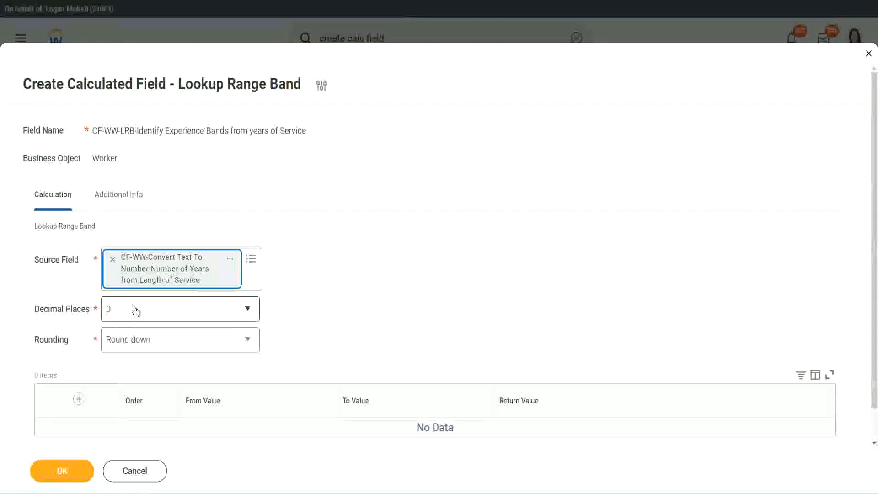
- Review the Decimal Places options and set Rounding to Round
{"action": "left_click", "coordinate": [171, 314]}
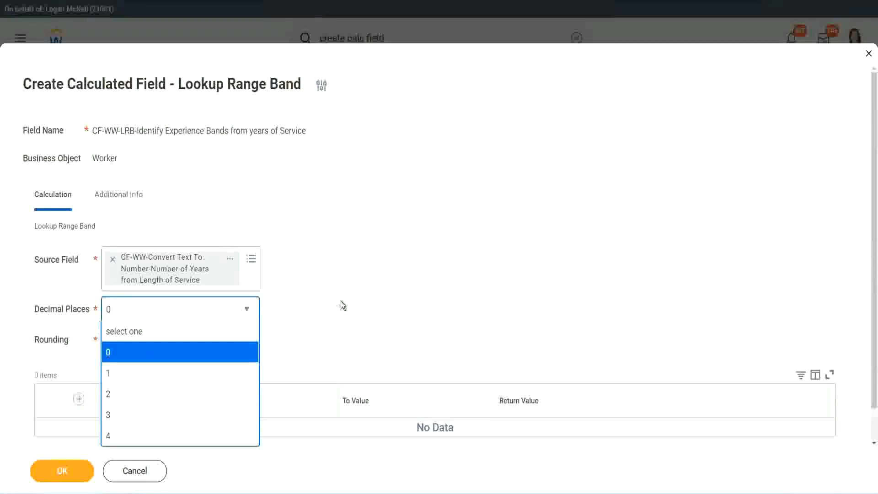
{"action": "left_click", "coordinate": [342, 301]}
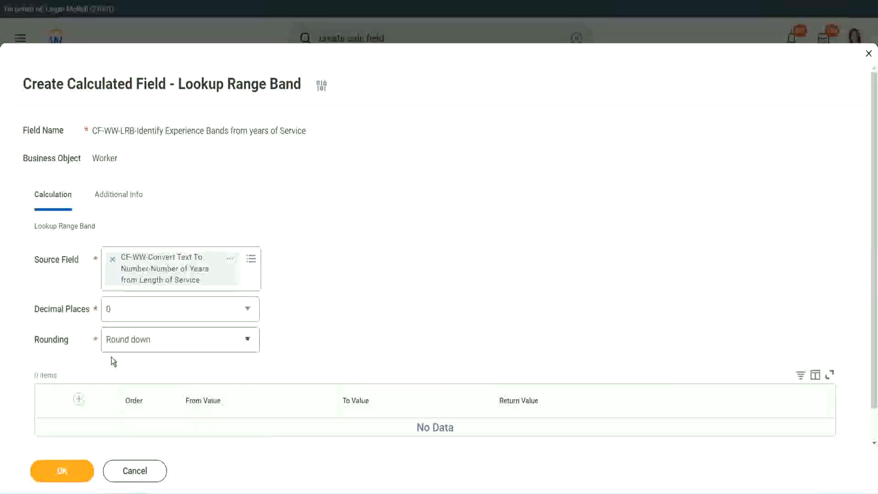
{"action": "left_click", "coordinate": [140, 342]}
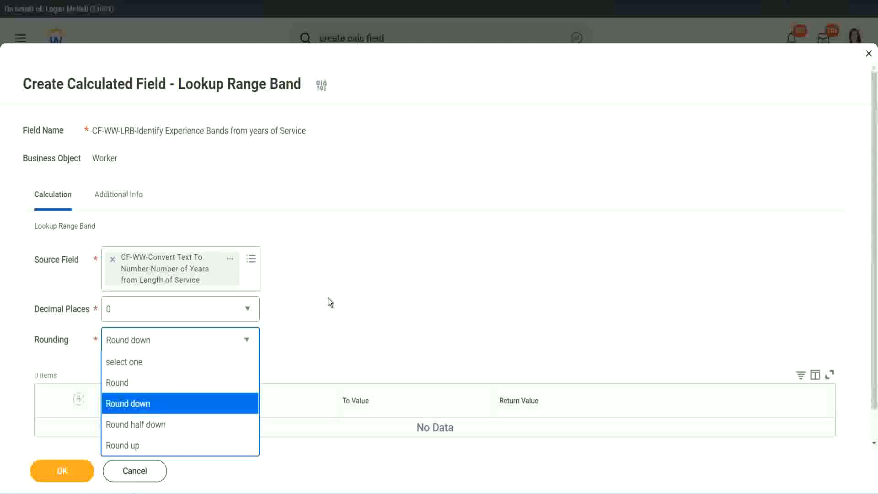
{"action": "left_click", "coordinate": [309, 337]}
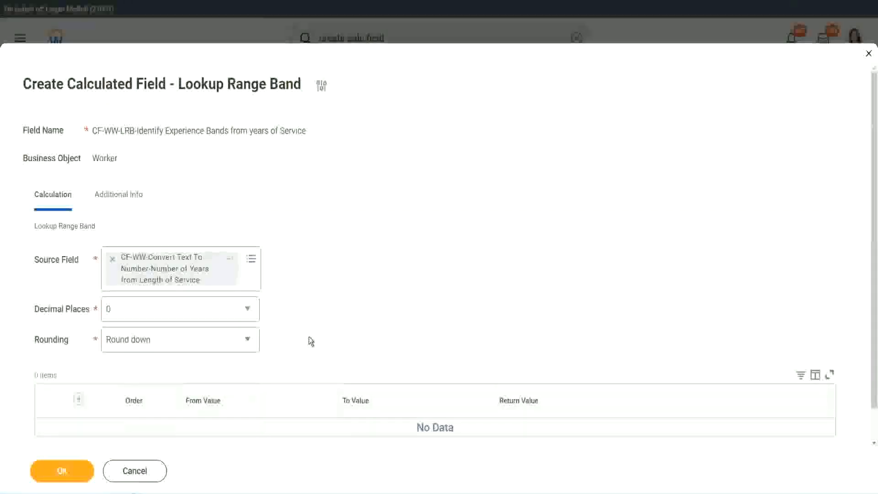
{"action": "left_click", "coordinate": [151, 344]}
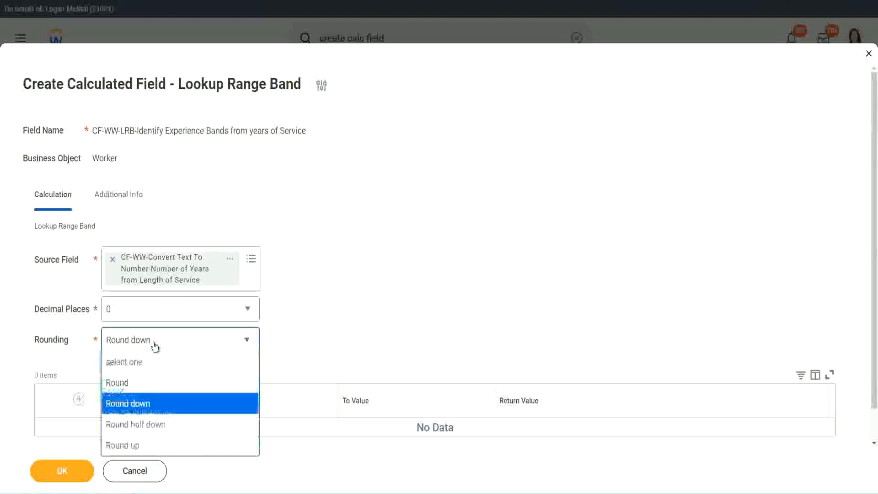
{"action": "left_click", "coordinate": [145, 384]}
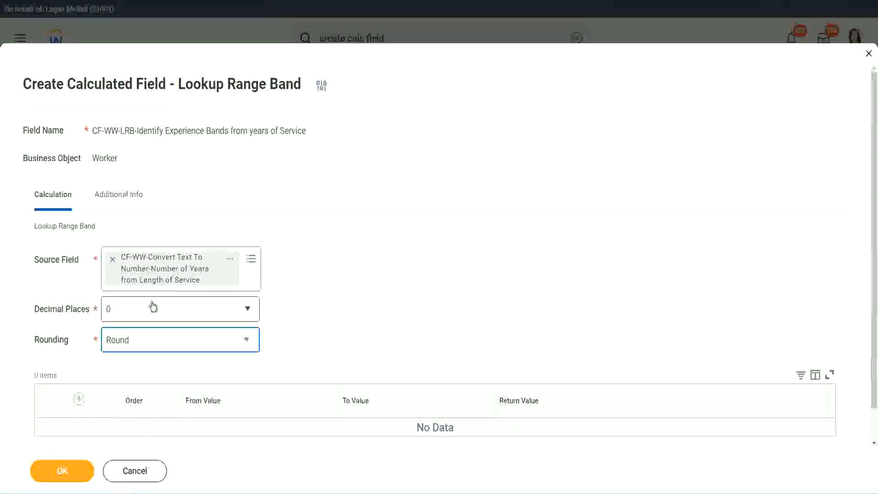
- Add a range band row from 0 to 7 with the return value Amateur
{"action": "left_click", "coordinate": [80, 400]}
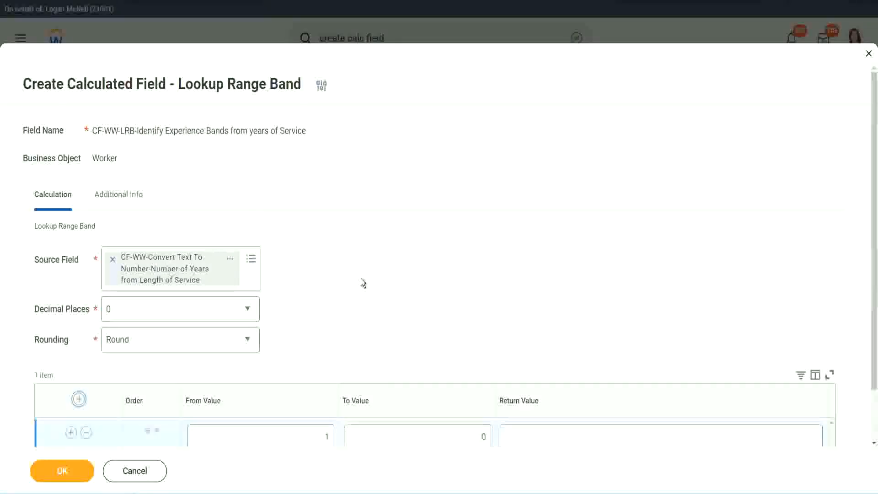
{"action": "scroll", "coordinate": [367, 280], "scroll_direction": "down", "scroll_amount": 2}
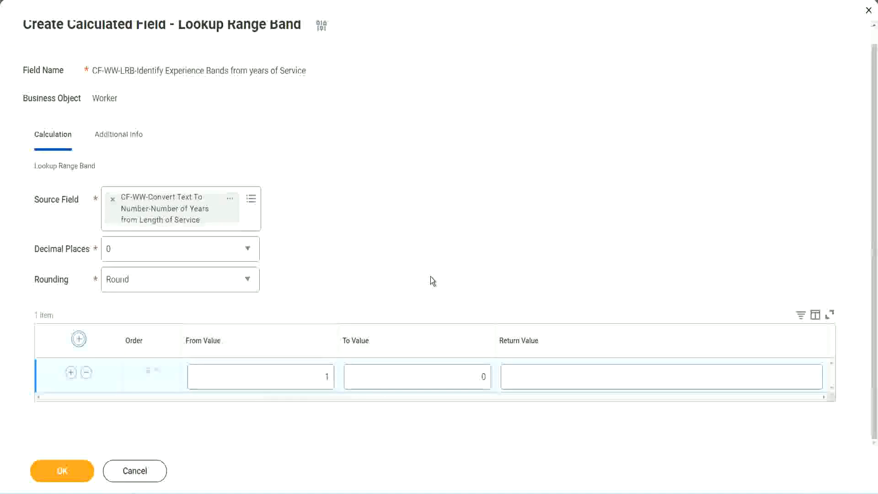
{"action": "left_click", "coordinate": [320, 380]}
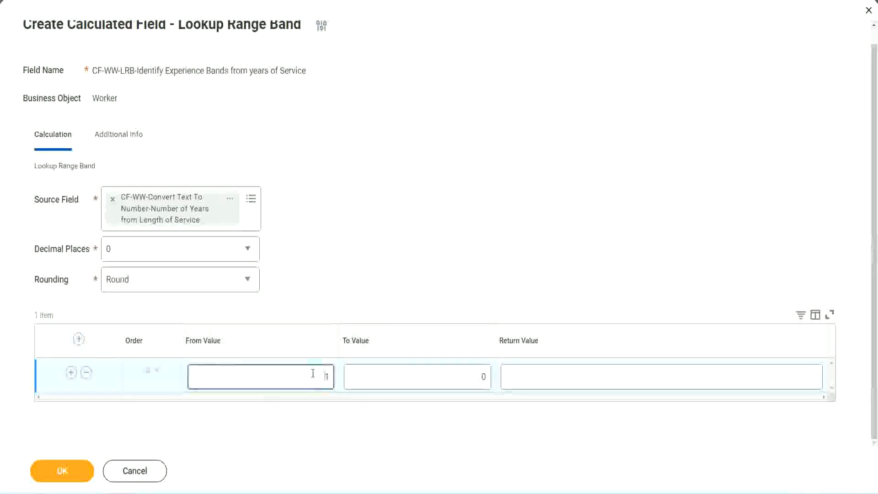
{"action": "type", "text": "0"}
{"action": "key", "text": "Tab"}
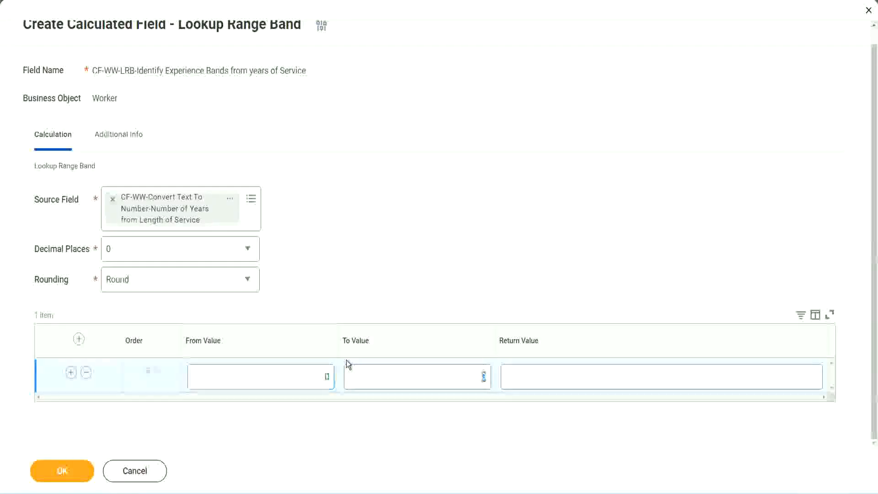
{"action": "type", "text": "7"}
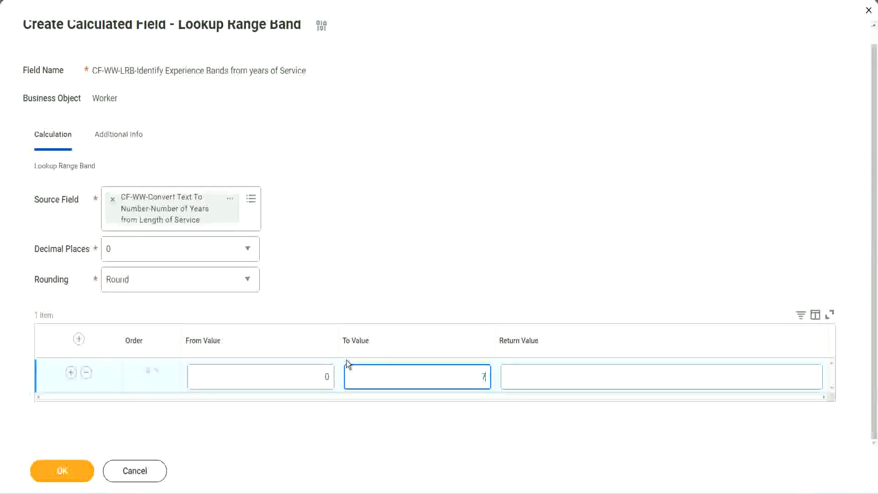
{"action": "key", "text": "Tab"}
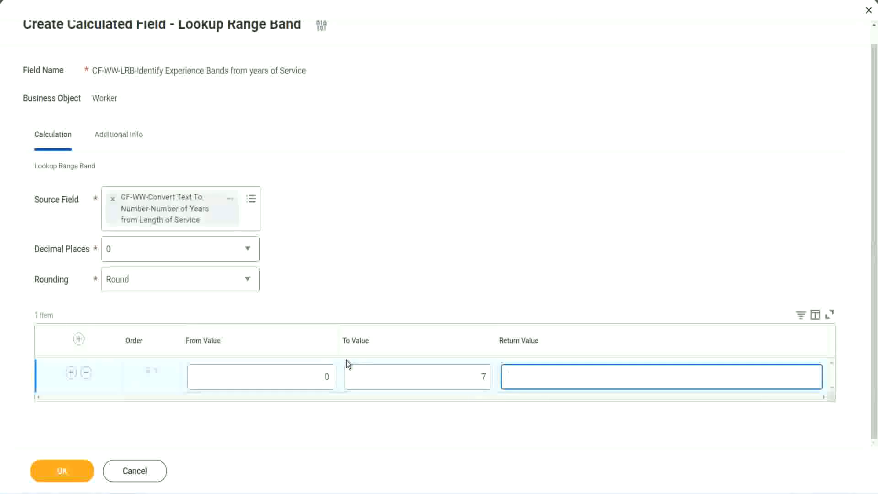
{"action": "type", "text": "Amateur"}
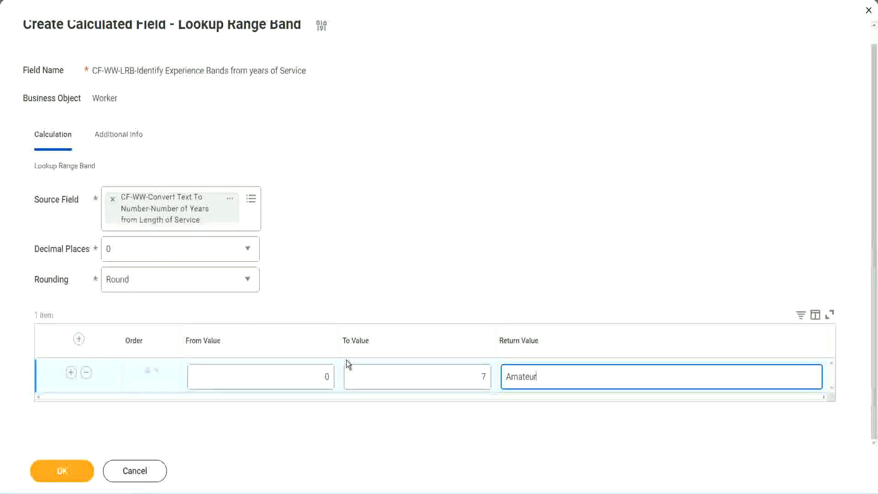
- Add a second range band row from 8 to 15 with the return value Experienced
{"action": "left_click", "coordinate": [304, 379]}
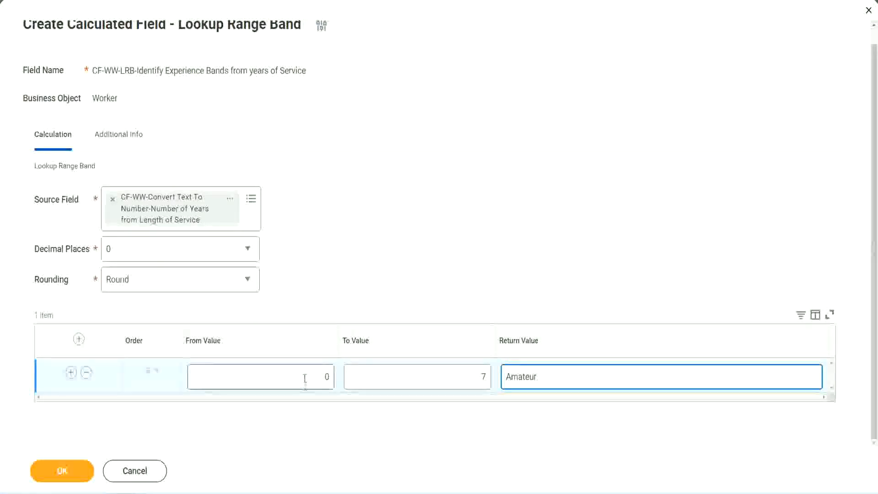
{"action": "left_click", "coordinate": [475, 370]}
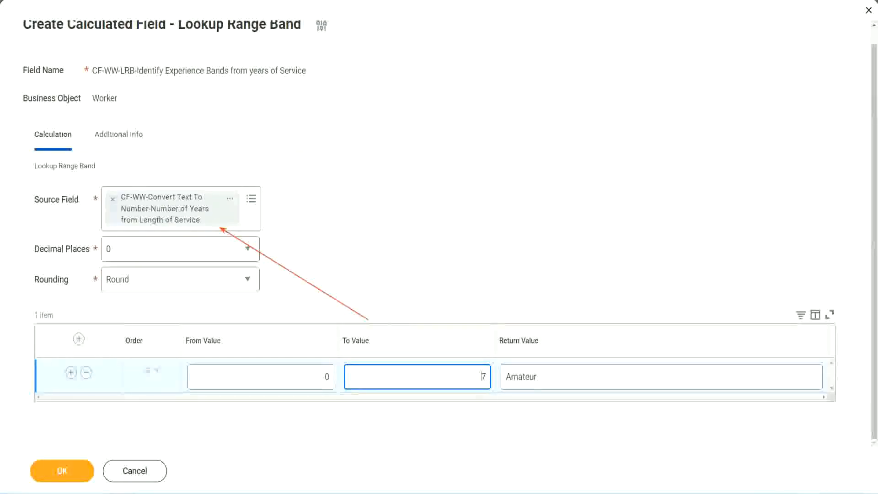
{"action": "left_click", "coordinate": [71, 373]}
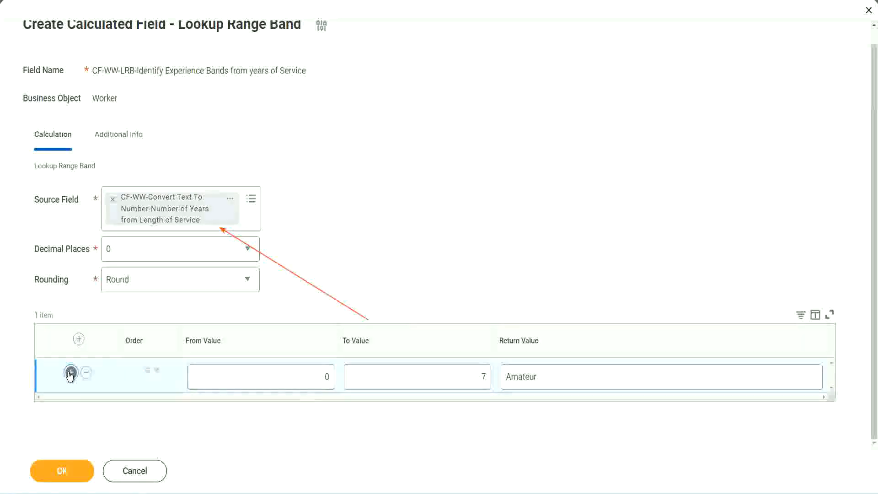
{"action": "double_click", "coordinate": [326, 411]}
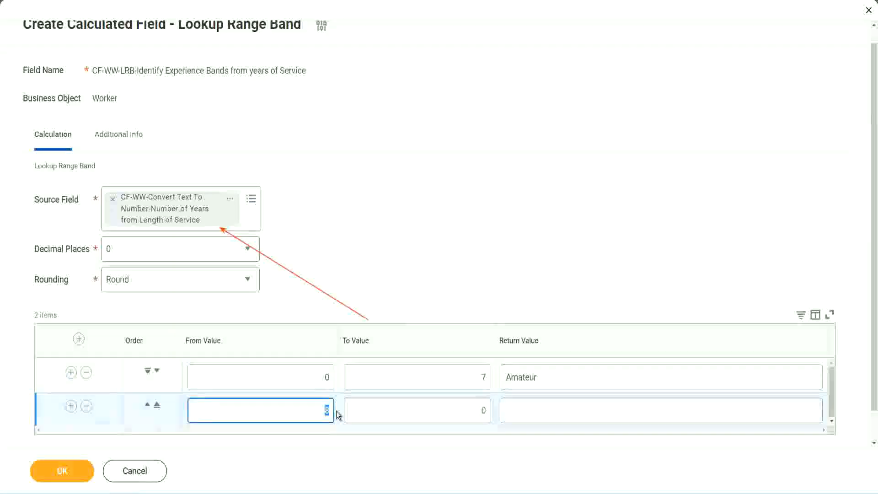
{"action": "left_click", "coordinate": [320, 378]}
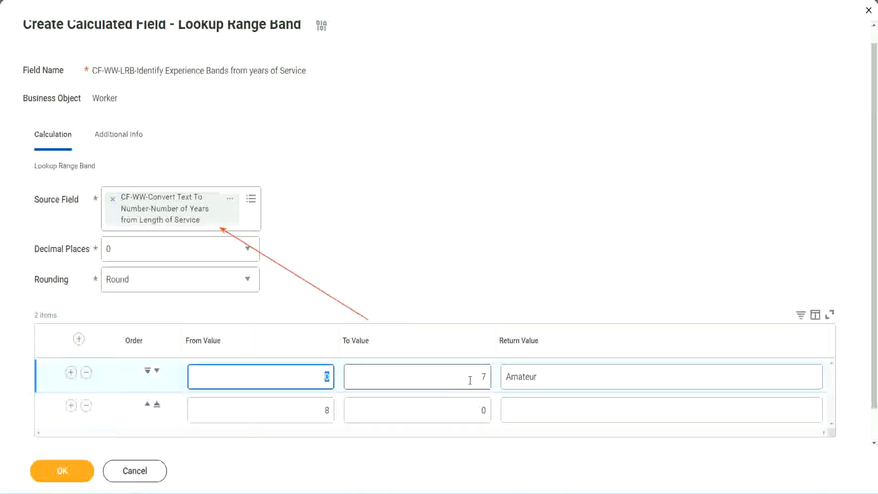
{"action": "left_click", "coordinate": [477, 380]}
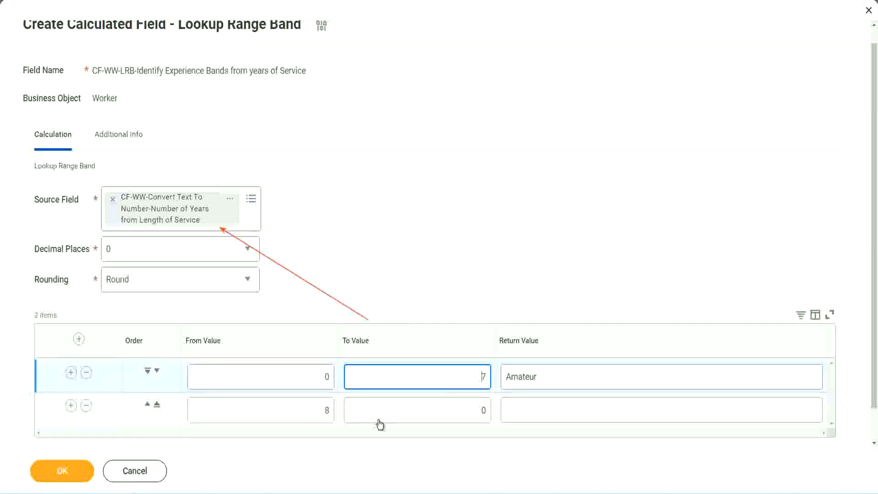
{"action": "left_click", "coordinate": [315, 411]}
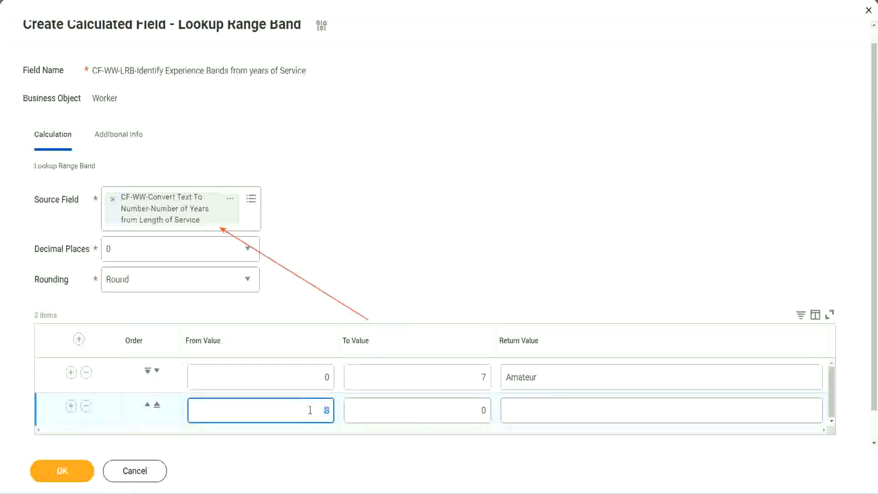
{"action": "left_click", "coordinate": [310, 410]}
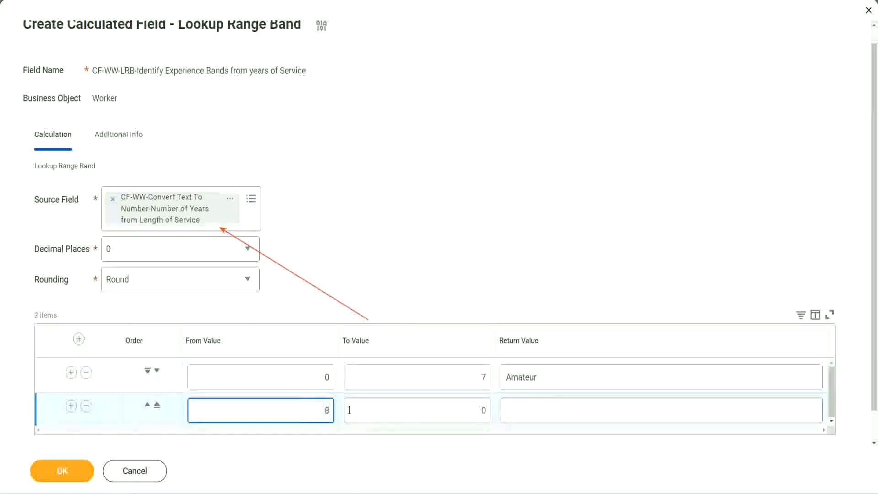
{"action": "left_click", "coordinate": [475, 410]}
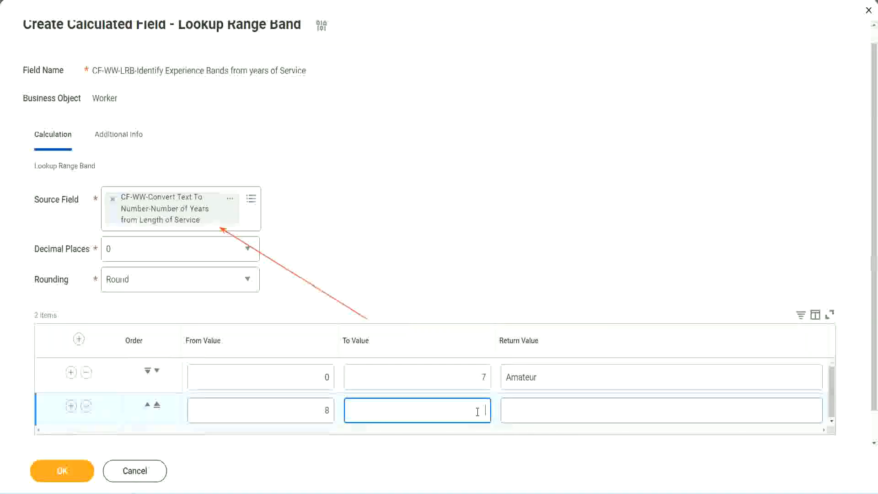
{"action": "type", "text": "15"}
{"action": "left_click", "coordinate": [542, 408]}
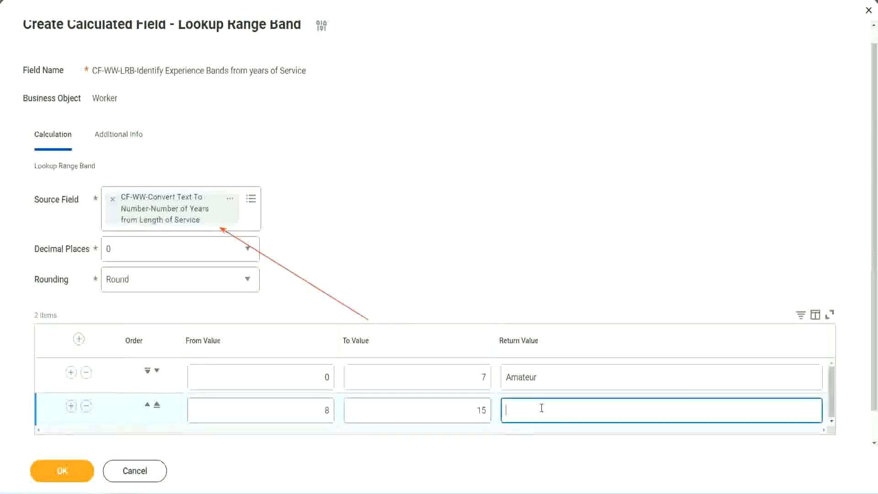
{"action": "type", "text": "Experienced"}
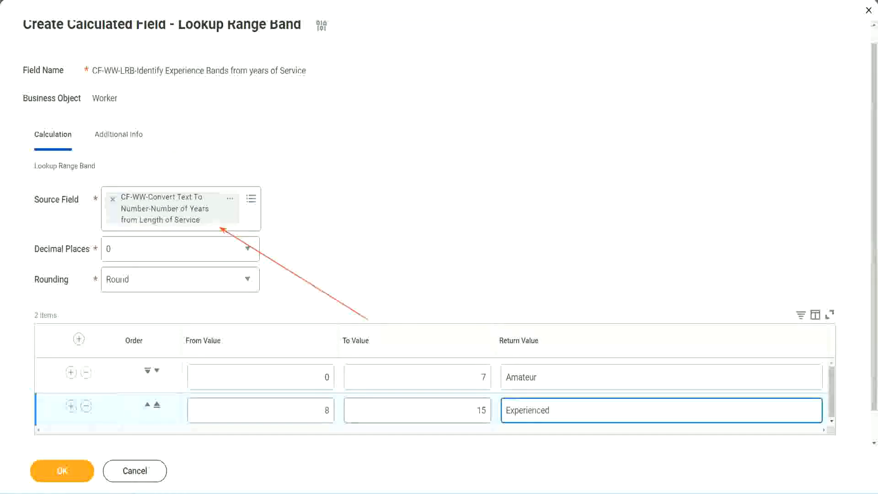
- Add a third range band row from 16 to 30 with the return value Senior
{"action": "left_click", "coordinate": [69, 407]}
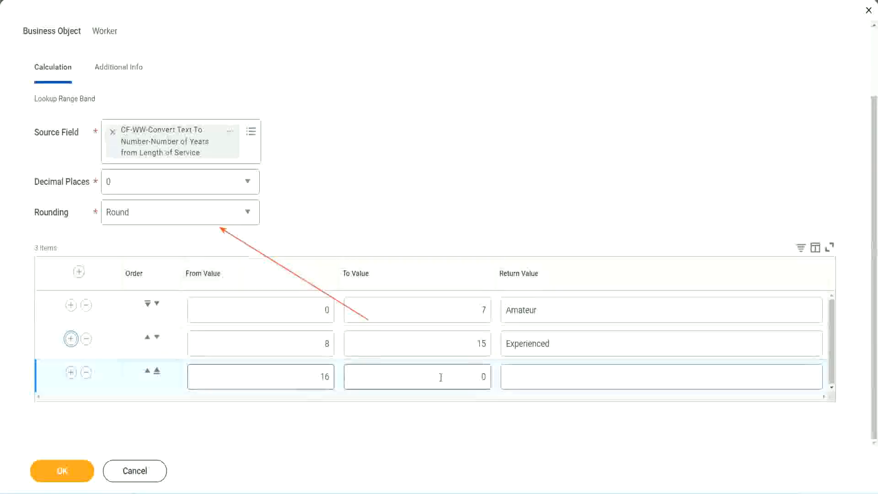
{"action": "left_click", "coordinate": [466, 376]}
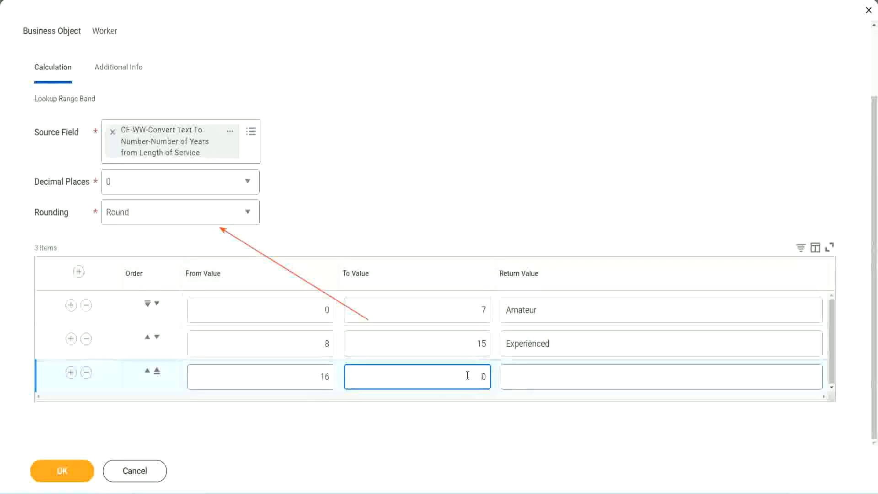
{"action": "type", "text": "3"}
{"action": "key", "text": "Tab"}
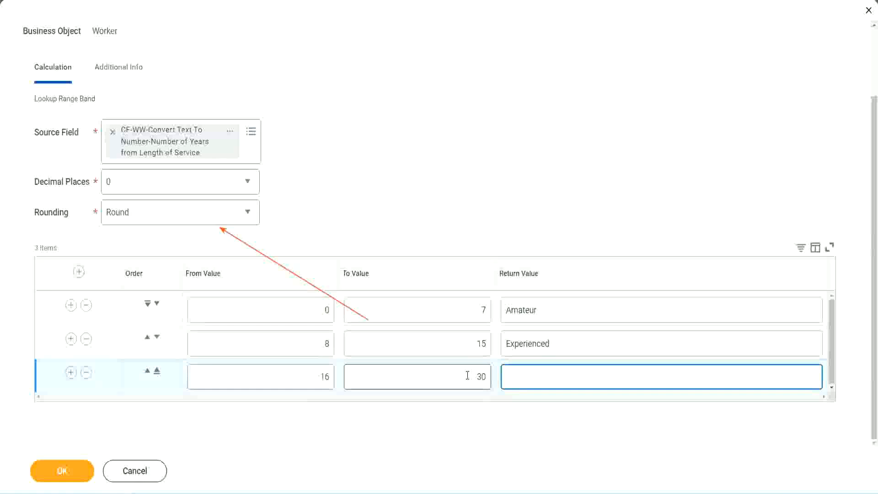
{"action": "type", "text": "L"}
{"action": "type", "text": "Senior"}
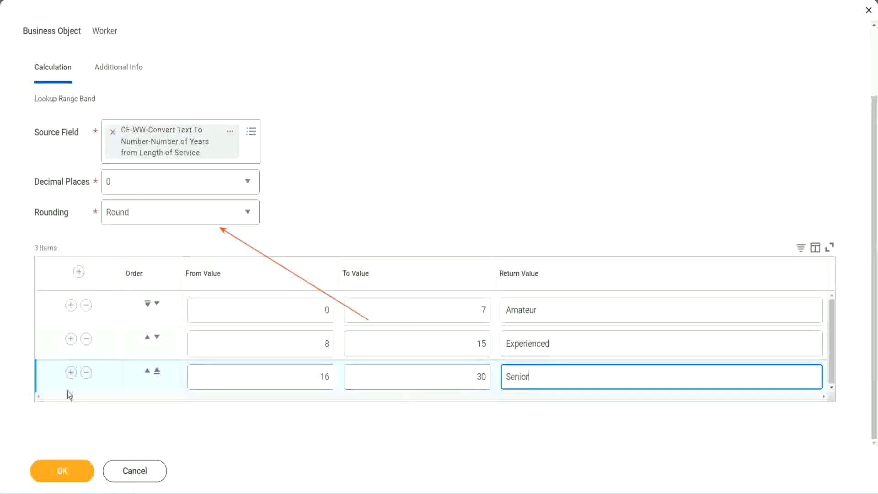
- Add a fourth range band row from 31 to 1000 with the return value Legend
{"action": "left_click", "coordinate": [70, 371]}
{"action": "scroll", "coordinate": [164, 349], "scroll_direction": "down", "scroll_amount": 1}
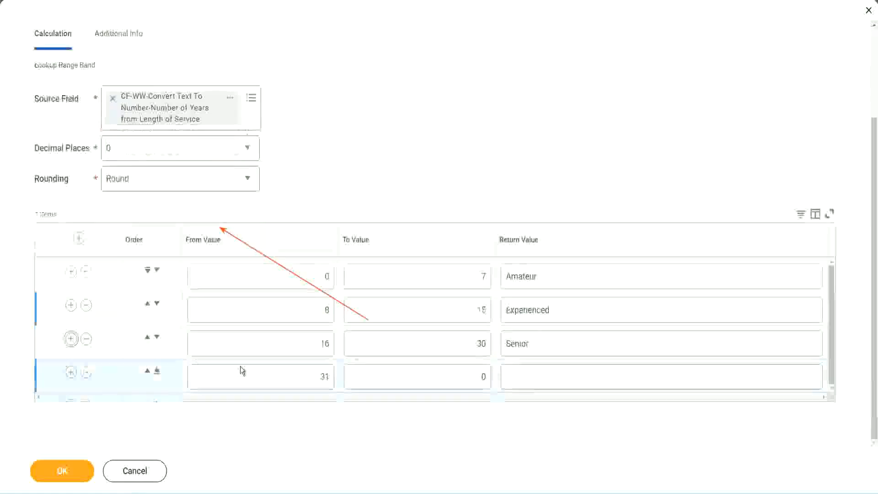
{"action": "left_click", "coordinate": [288, 373]}
{"action": "left_click_drag", "start_coordinate": [288, 373], "coordinate": [337, 375]}
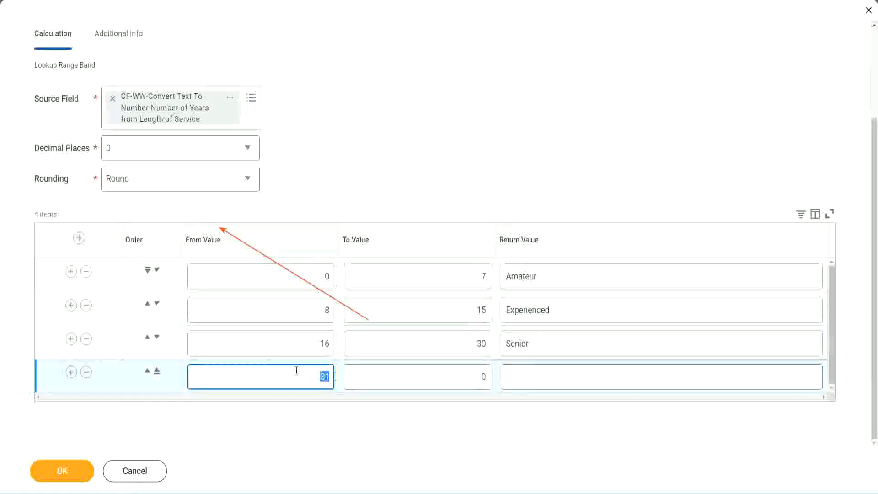
{"action": "left_click", "coordinate": [472, 376]}
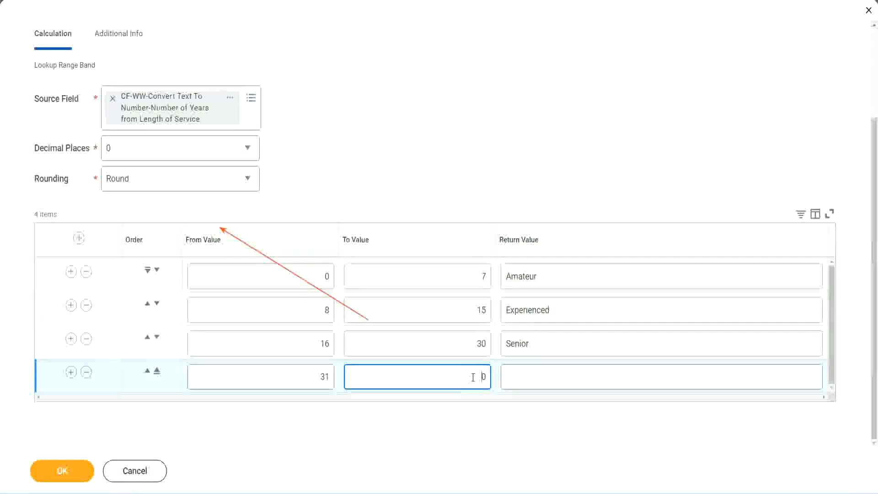
{"action": "type", "text": "1000"}
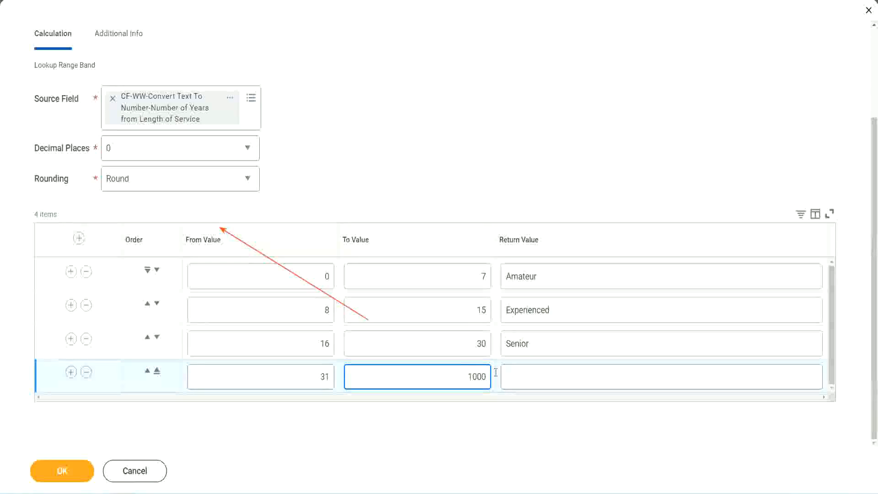
{"action": "left_click", "coordinate": [511, 372]}
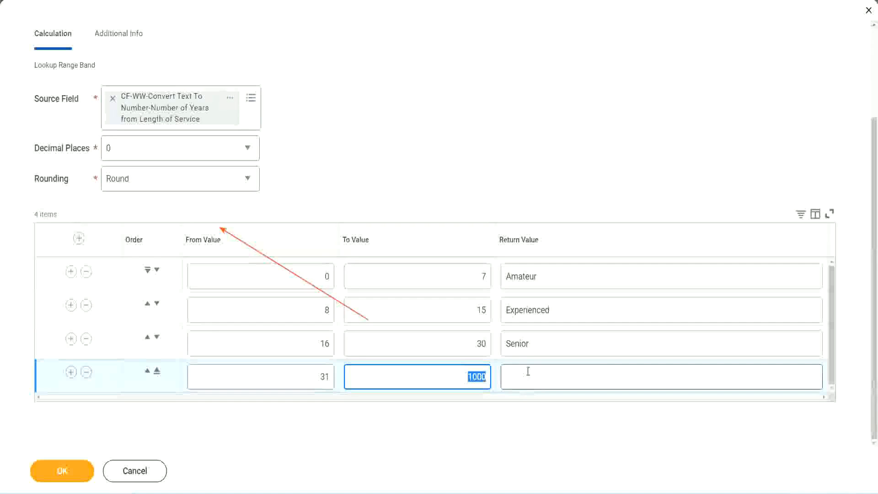
{"action": "left_click", "coordinate": [460, 375]}
{"action": "double_click", "coordinate": [493, 375]}
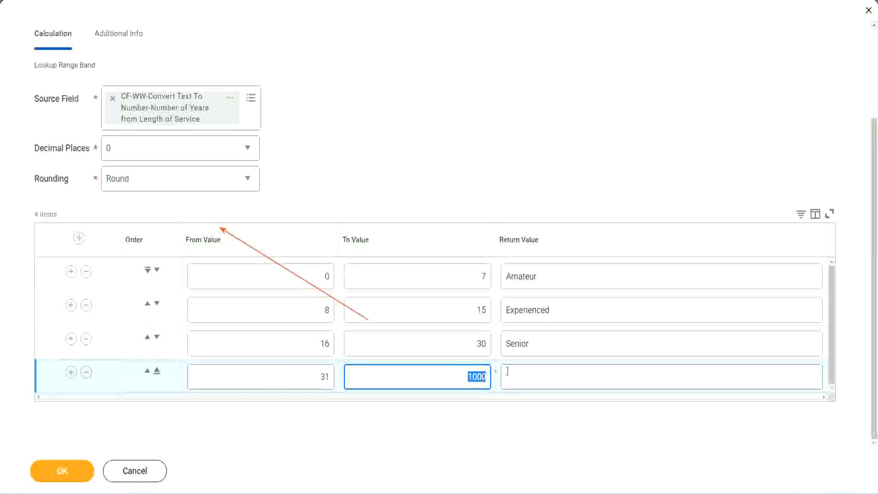
{"action": "left_click", "coordinate": [548, 377]}
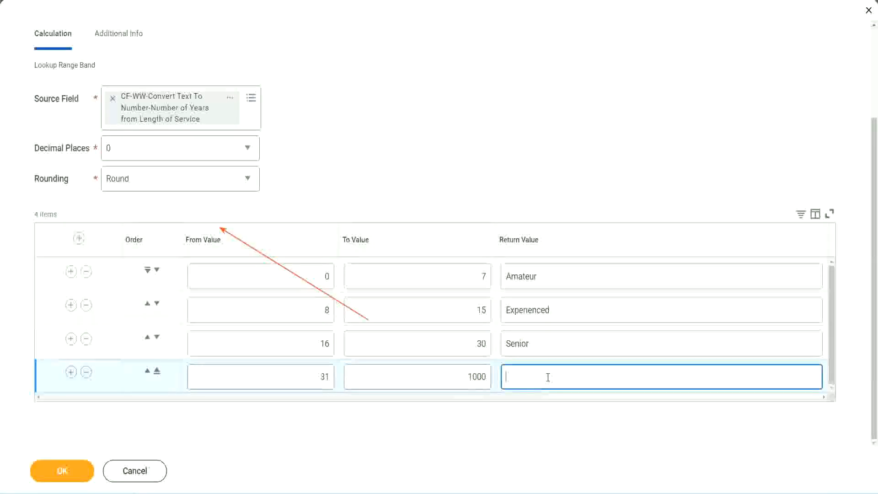
{"action": "type", "text": "Legend"}
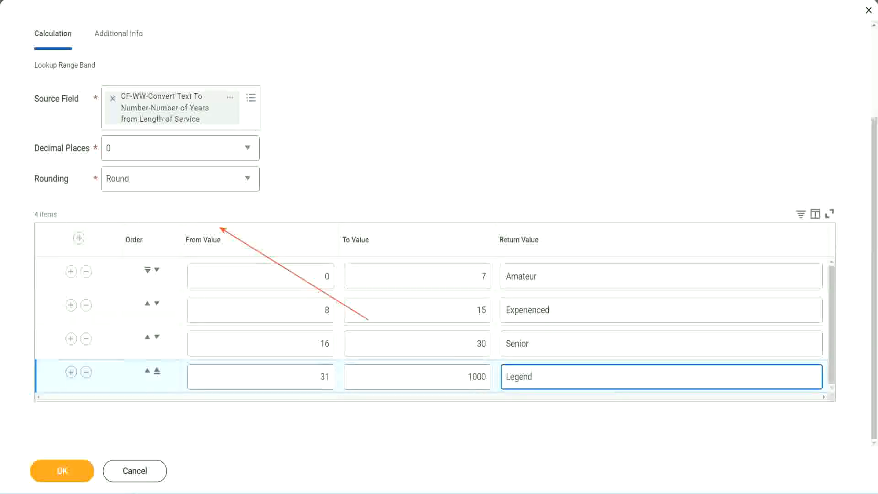
- Review the From, To and Return Value entries of all the range band rows
{"action": "left_click", "coordinate": [410, 152]}
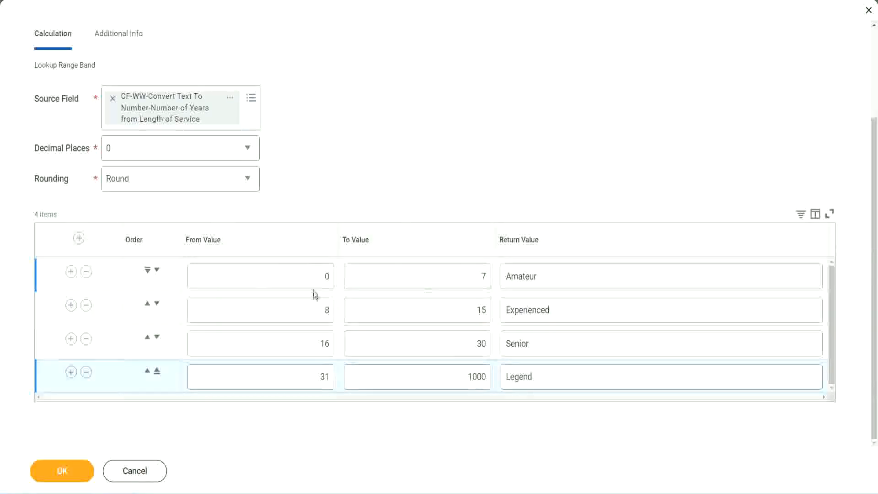
{"action": "left_click", "coordinate": [570, 274]}
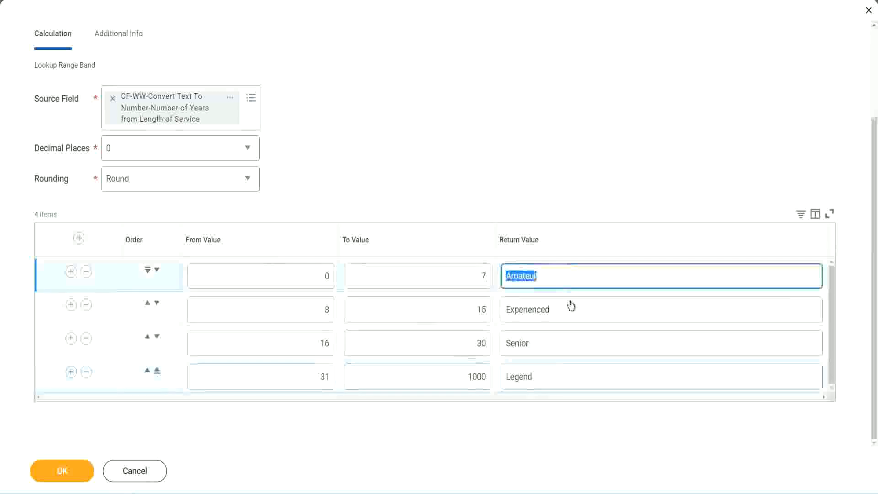
{"action": "left_click", "coordinate": [567, 315]}
{"action": "left_click", "coordinate": [555, 350]}
{"action": "left_click", "coordinate": [553, 377]}
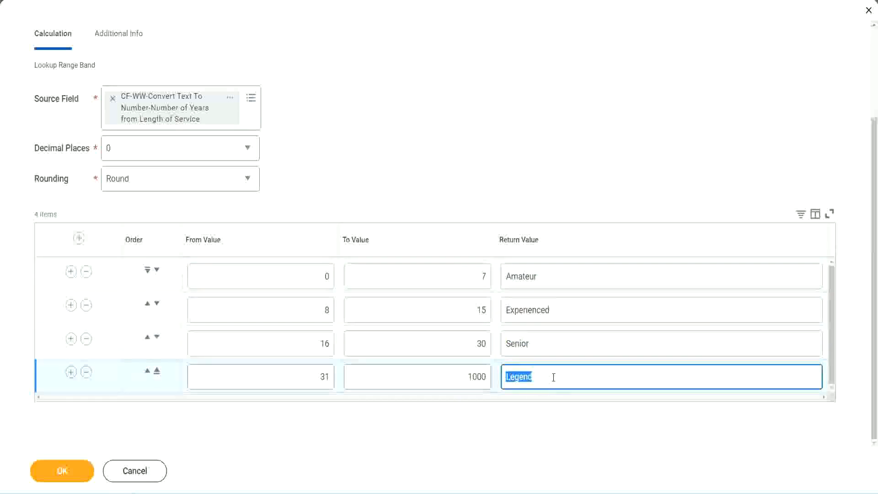
{"action": "left_click", "coordinate": [281, 279]}
{"action": "left_click", "coordinate": [575, 284]}
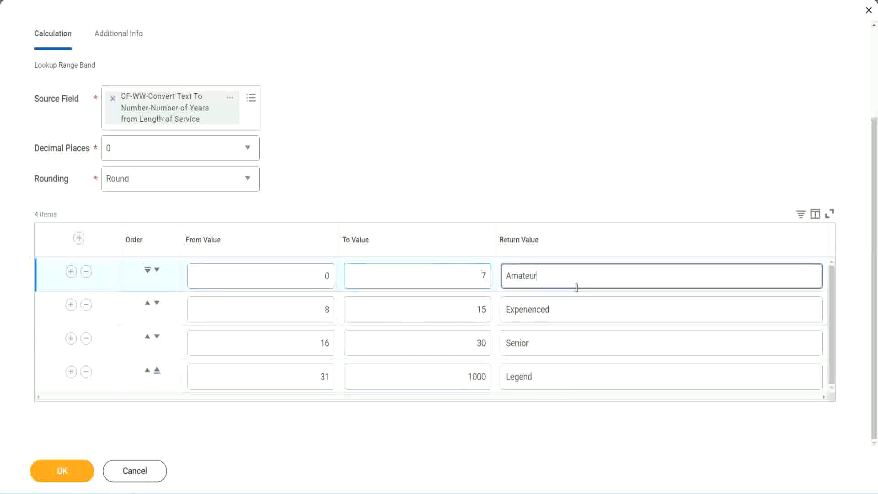
{"action": "left_click", "coordinate": [558, 348]}
{"action": "left_click", "coordinate": [551, 373]}
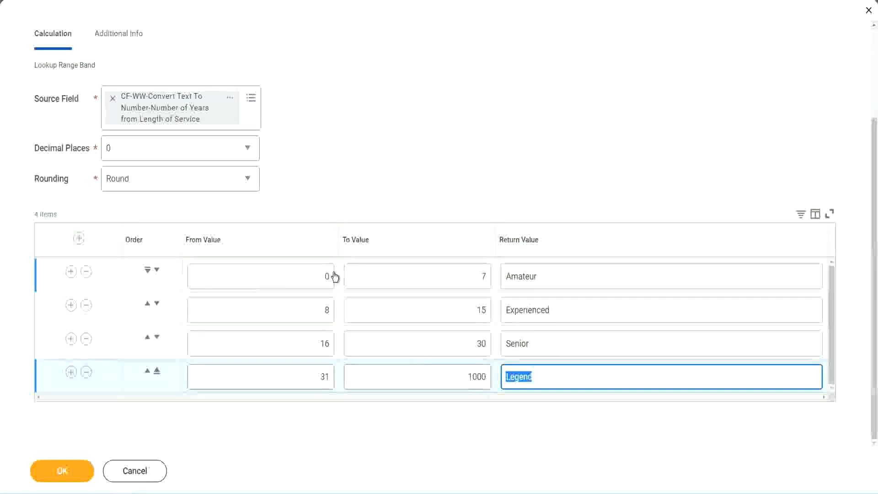
{"action": "left_click", "coordinate": [405, 198]}
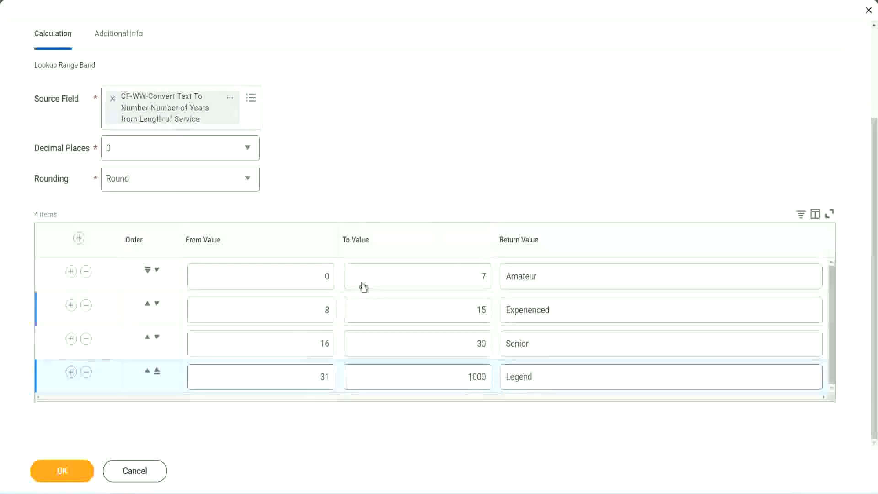
- Save the Lookup Range Band calculated field and copy its name from the save confirmation
{"action": "left_click", "coordinate": [60, 470]}
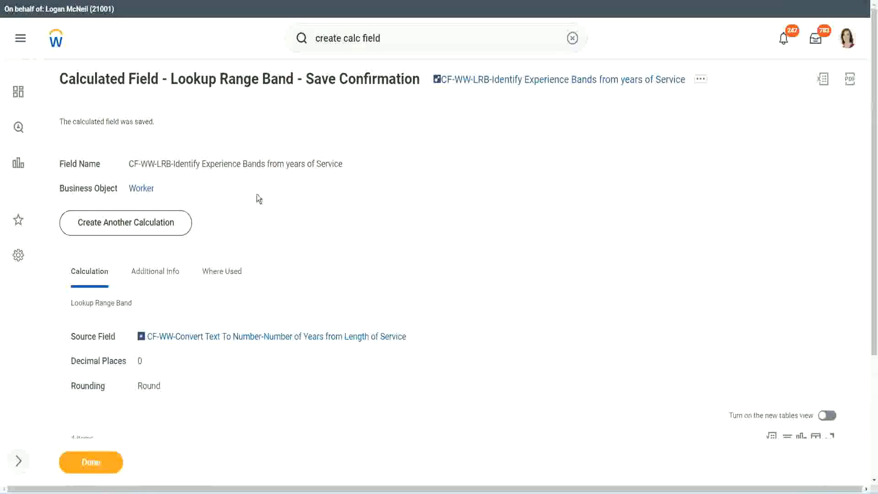
{"action": "right_click", "coordinate": [511, 83]}
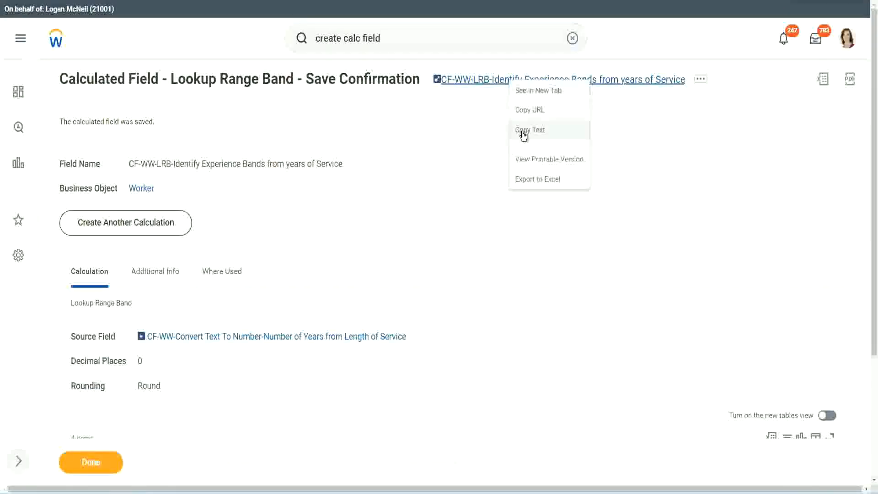
{"action": "left_click", "coordinate": [520, 132]}
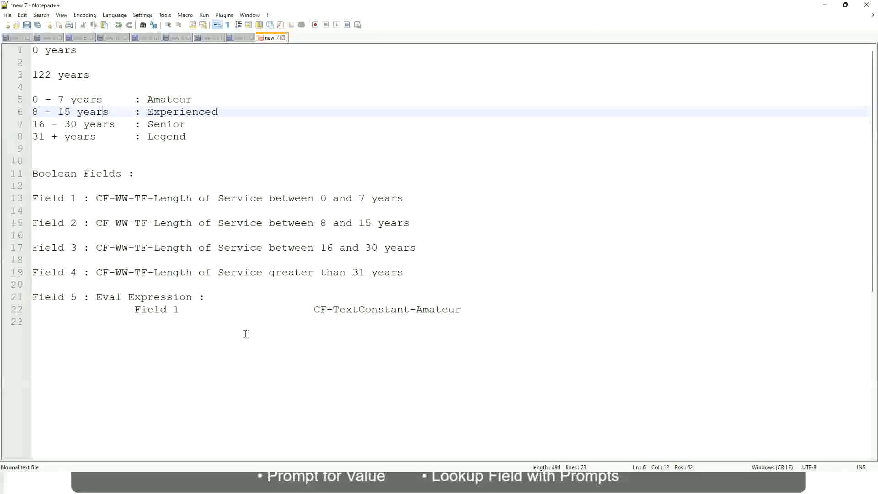
- Add an example amount of "10,000 USD" a few blank lines below the Eval Expression notes
{"action": "left_click", "coordinate": [245, 334]}
{"action": "key", "text": "Return"}
{"action": "key", "text": "Return"}
{"action": "key", "text": "Return"}
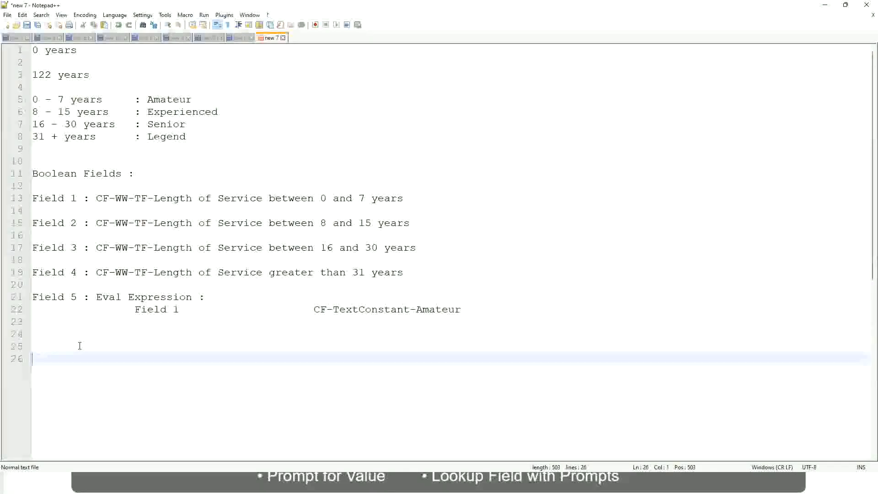
{"action": "type", "text": "10,000 USD"}
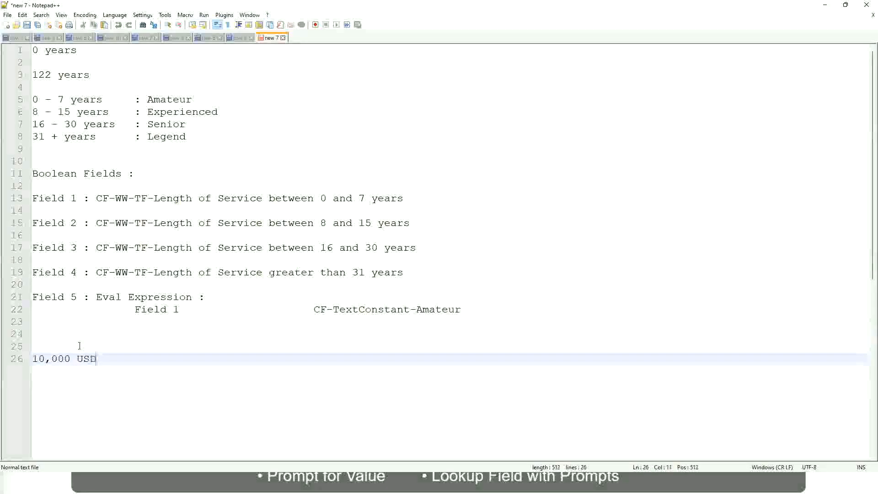
- Add "1,000,000 USD" as the upper amount on the same line, spaced well apart from 10,000 USD
{"action": "key", "text": "Tab"}
{"action": "key", "text": "Tab"}
{"action": "key", "text": "Tab"}
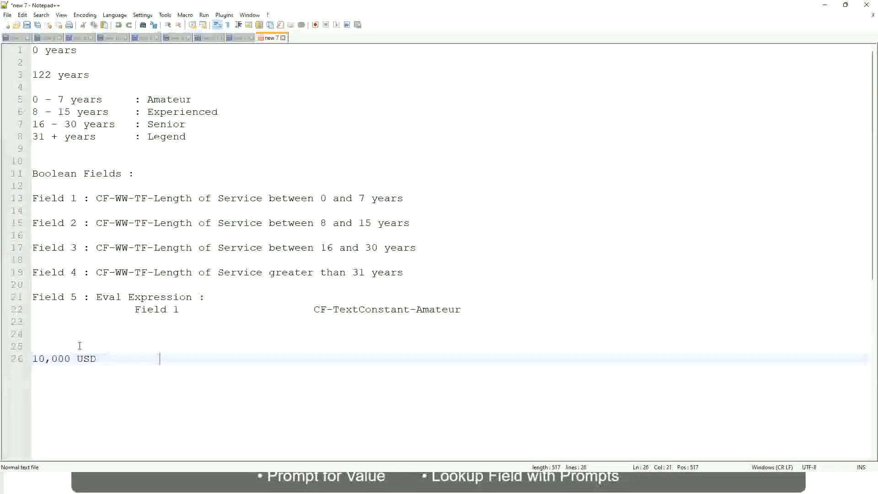
{"action": "key", "text": "Tab"}
{"action": "key", "text": "Tab"}
{"action": "type", "text": "1,000,000"}
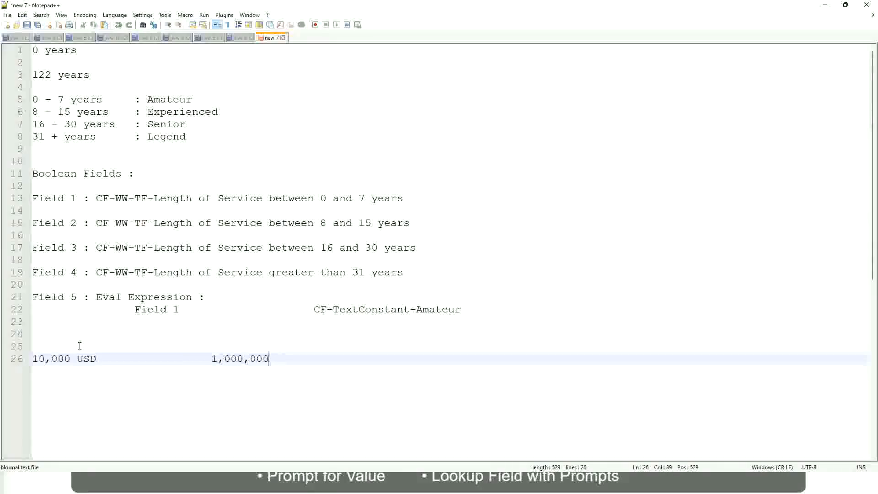
{"action": "key", "text": "Left"}
{"action": "key", "text": "Left"}
{"action": "key", "text": "Left"}
{"action": "key", "text": "Left"}
{"action": "key", "text": "Left"}
{"action": "key", "text": "Left"}
{"action": "key", "text": "Left"}
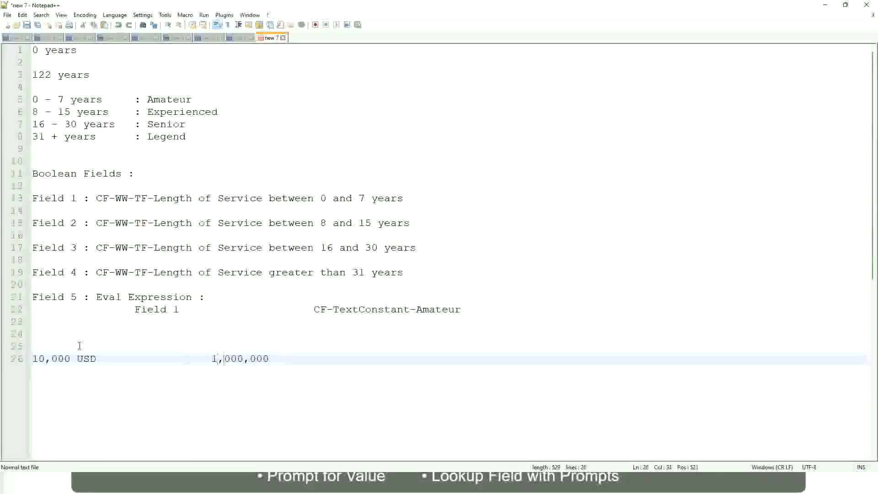
{"action": "key", "text": "Right"}
{"action": "key", "text": "Right"}
{"action": "key", "text": "Right"}
{"action": "key", "text": "Right"}
{"action": "key", "text": "Right"}
{"action": "key", "text": "Right"}
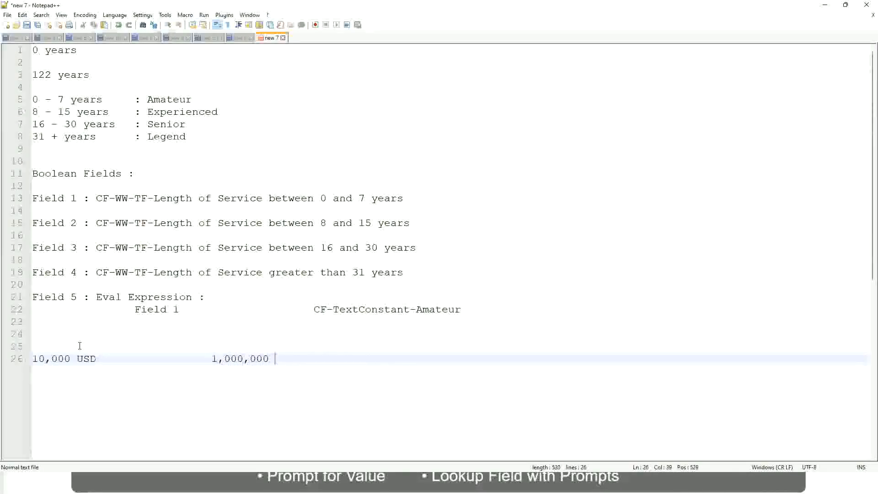
{"action": "type", "text": "usd"}
- Write the first amount band as "10 - 50,000 : Low", leaving a blank line below the USD amounts
{"action": "key", "text": "Return"}
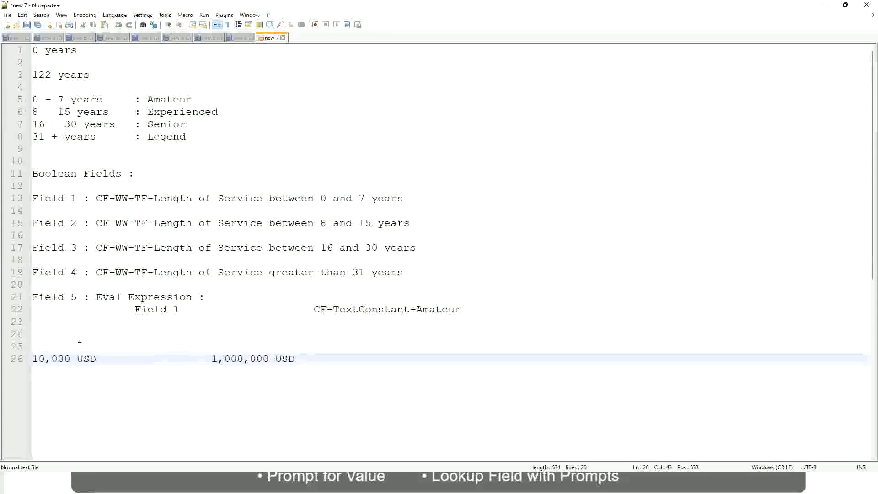
{"action": "key", "text": "Return"}
{"action": "key", "text": "Return"}
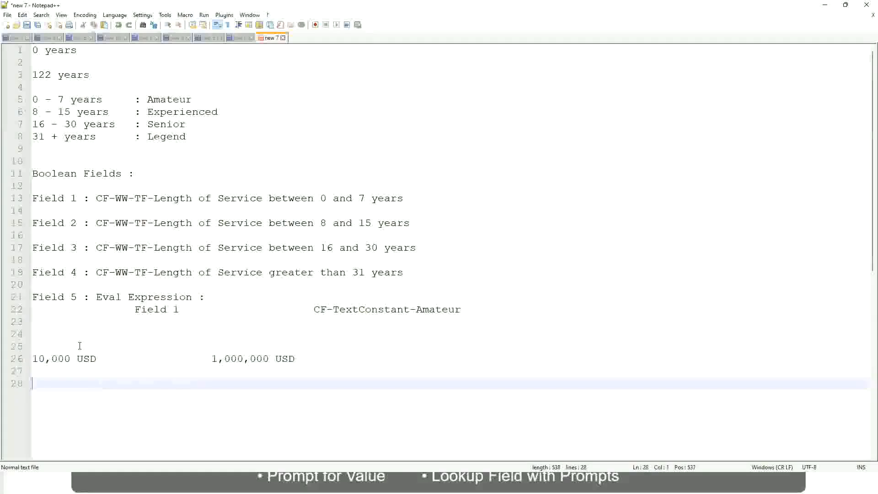
{"action": "type", "text": "10 - 50,000"}
{"action": "key", "text": "Tab"}
{"action": "key", "text": "Tab"}
{"action": "key", "text": "Tab"}
{"action": "key", "text": "Tab"}
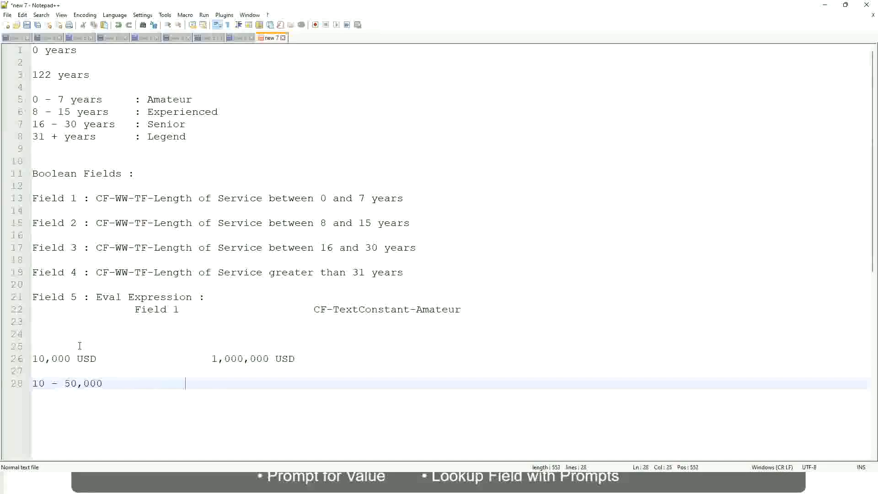
{"action": "type", "text": ": Low"}
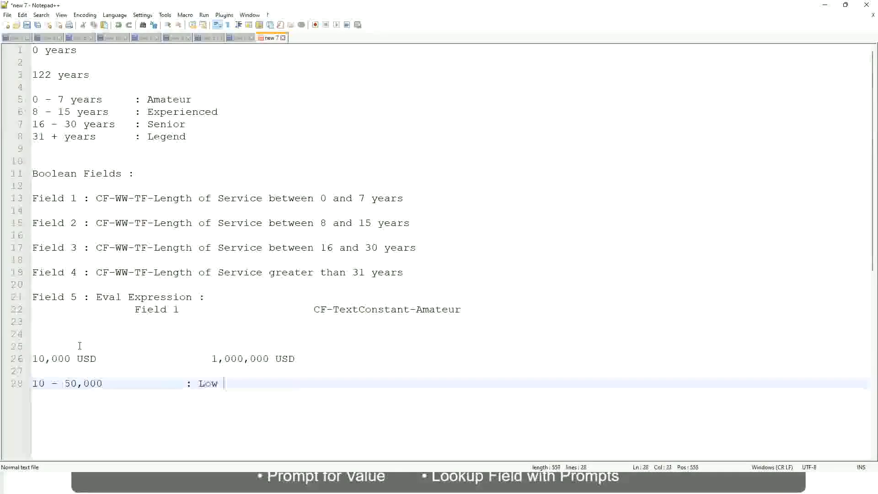
- Add the second band "50,001 - 150,000 : Medium" directly under the Low band, aligning its label
{"action": "key", "text": "Return"}
{"action": "key", "text": "Return"}
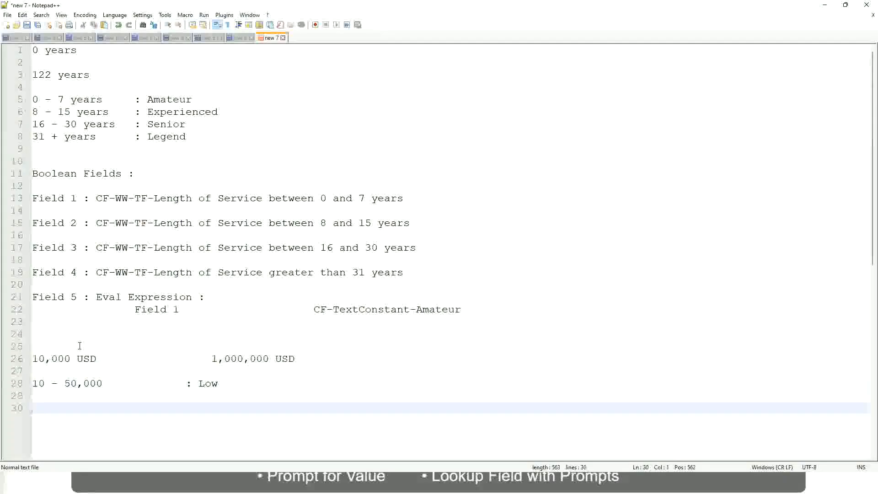
{"action": "key", "text": "Up"}
{"action": "type", "text": "5"}
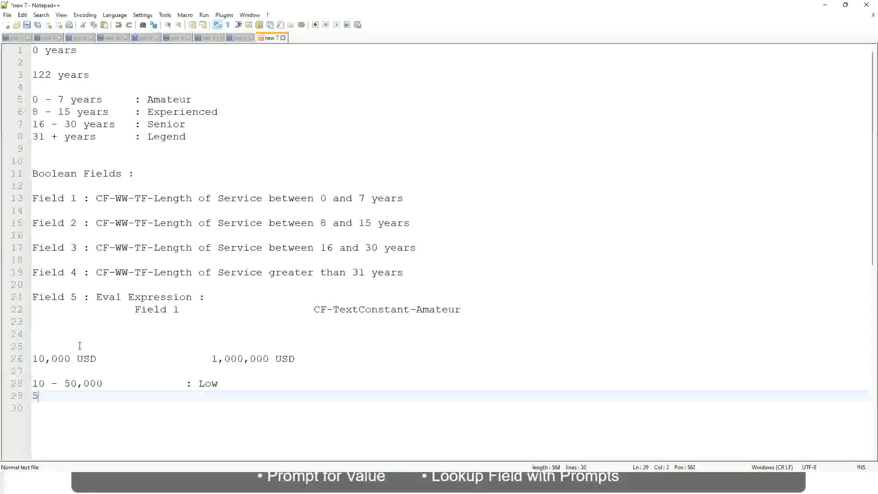
{"action": "type", "text": "0,001 "}
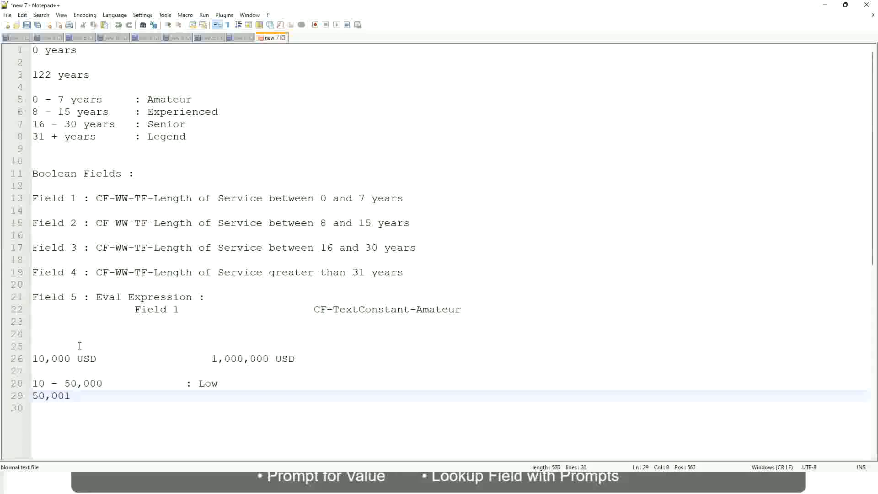
{"action": "type", "text": "- 150,000"}
{"action": "key", "text": "Tab"}
{"action": "key", "text": "Tab"}
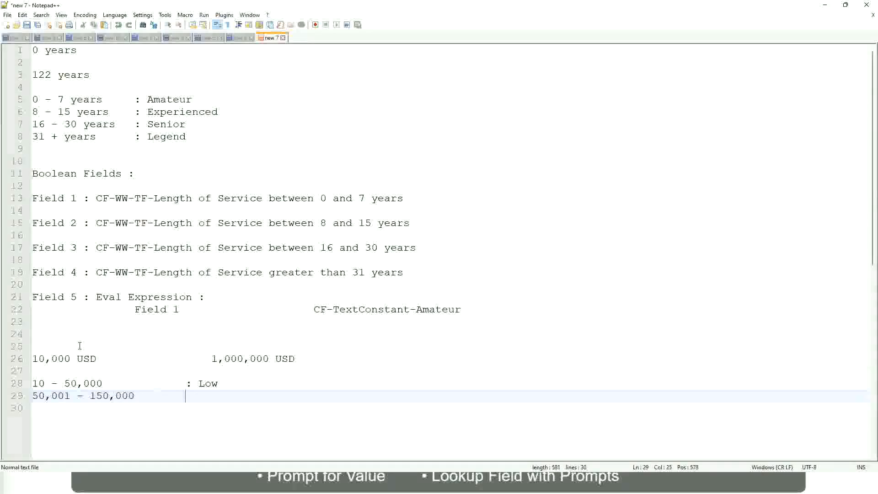
{"action": "type", "text": ": Medium"}
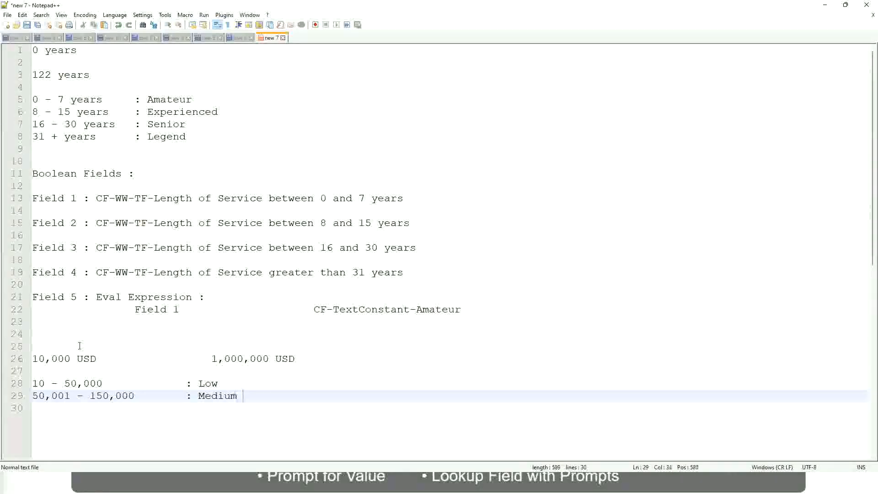
- Add the third band "> 150,000 : High" directly under the Medium band, aligning its label
{"action": "key", "text": "Return"}
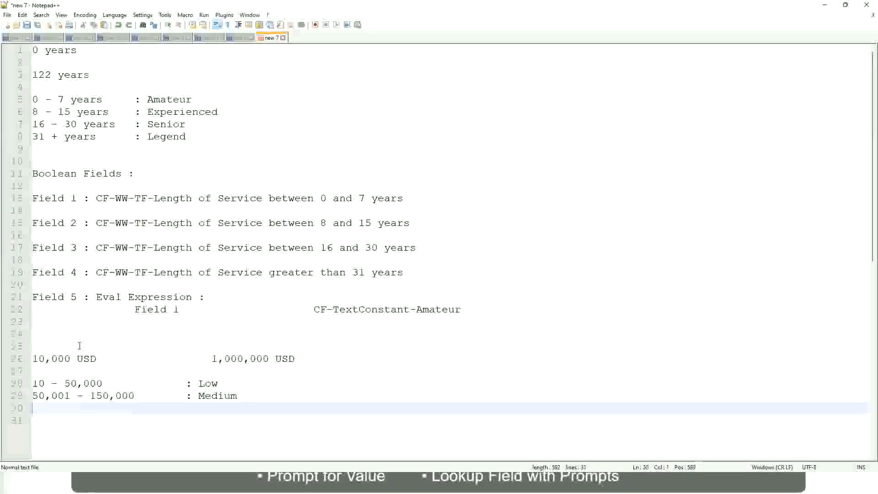
{"action": "type", "text": "> 1"}
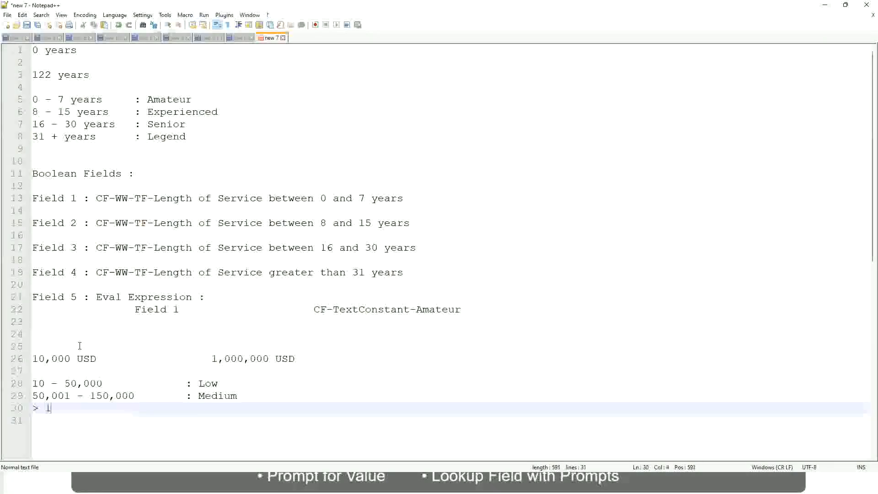
{"action": "type", "text": "50,000"}
{"action": "key", "text": "Tab"}
{"action": "key", "text": "Tab"}
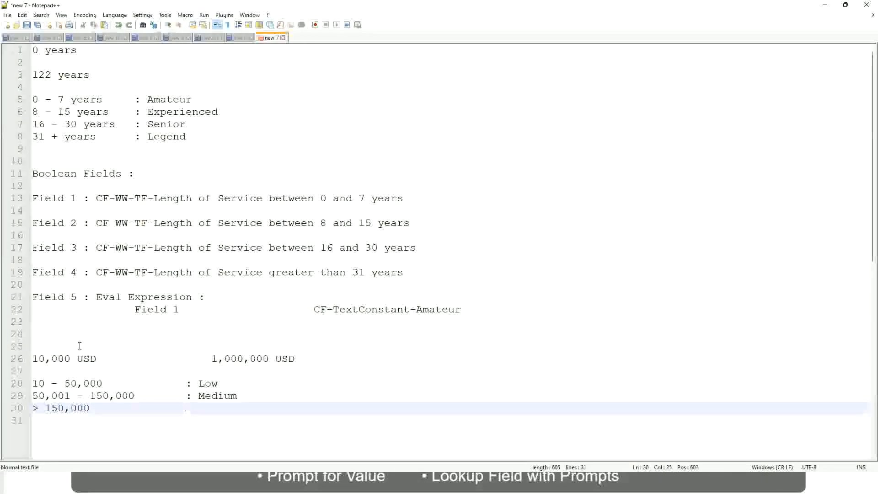
{"action": "type", "text": ": High"}
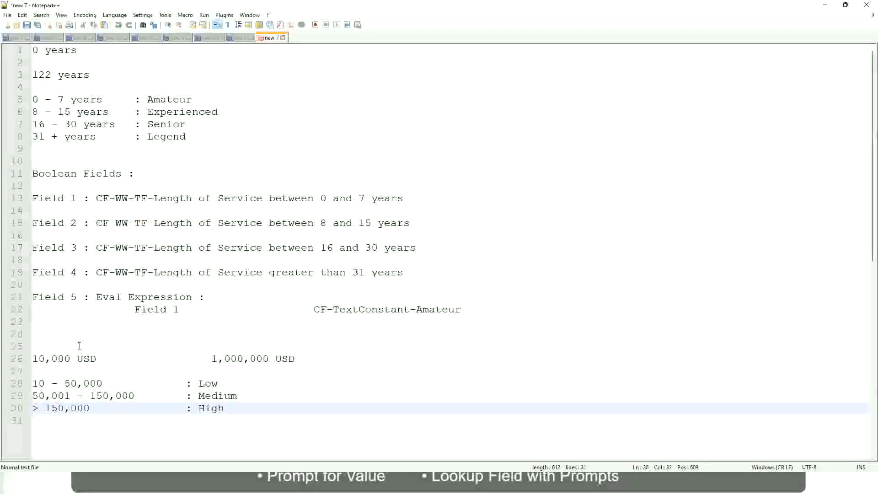
- Review the lower and upper USD amounts and the Low, Medium and High bands noted beneath them
{"action": "left_click", "coordinate": [29, 358]}
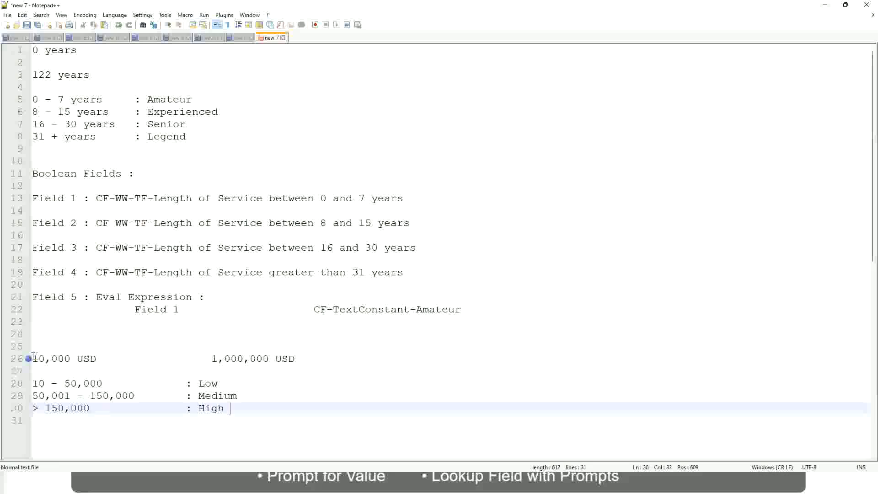
{"action": "left_click", "coordinate": [28, 359]}
{"action": "left_click", "coordinate": [36, 358]}
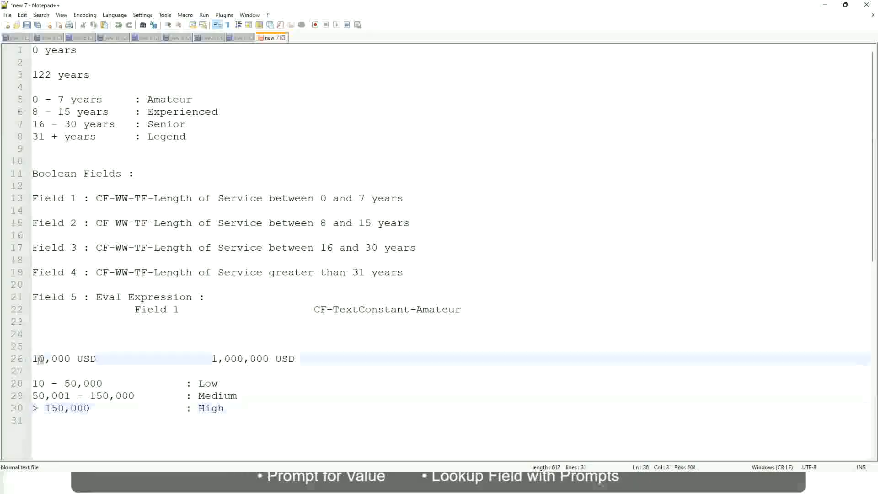
{"action": "double_click", "coordinate": [262, 359]}
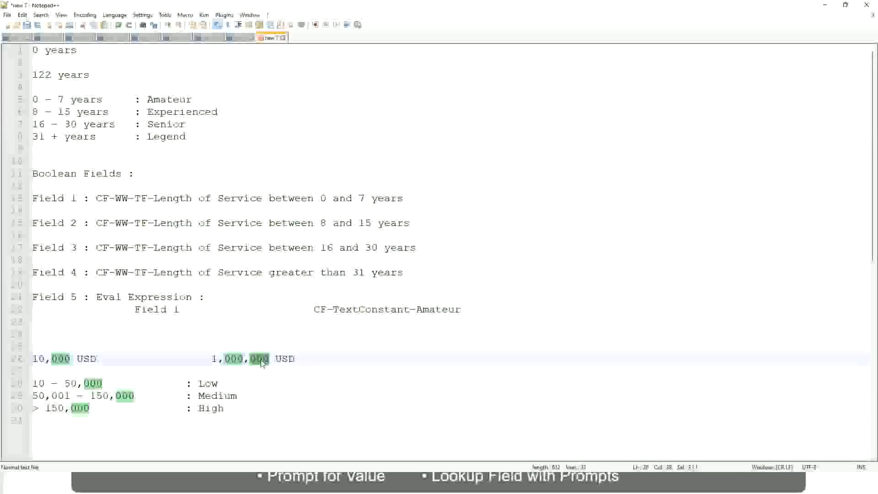
{"action": "left_click", "coordinate": [169, 395]}
{"action": "left_click", "coordinate": [28, 358]}
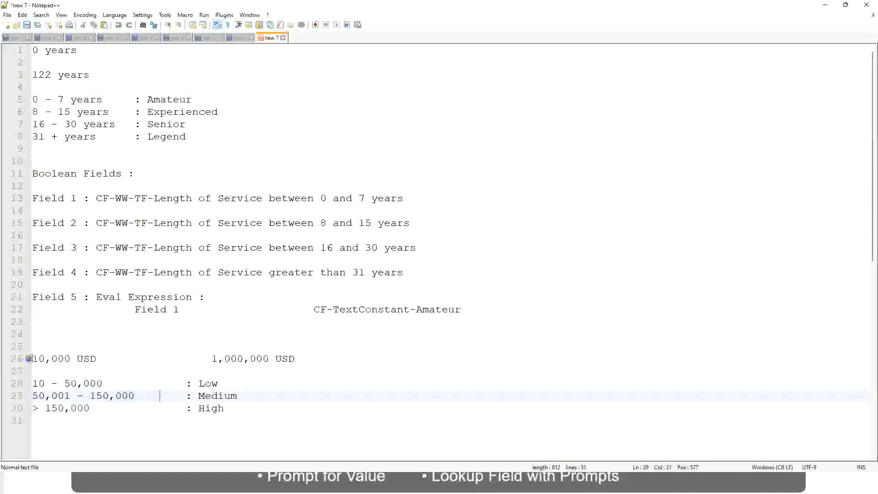
{"action": "left_click", "coordinate": [271, 360]}
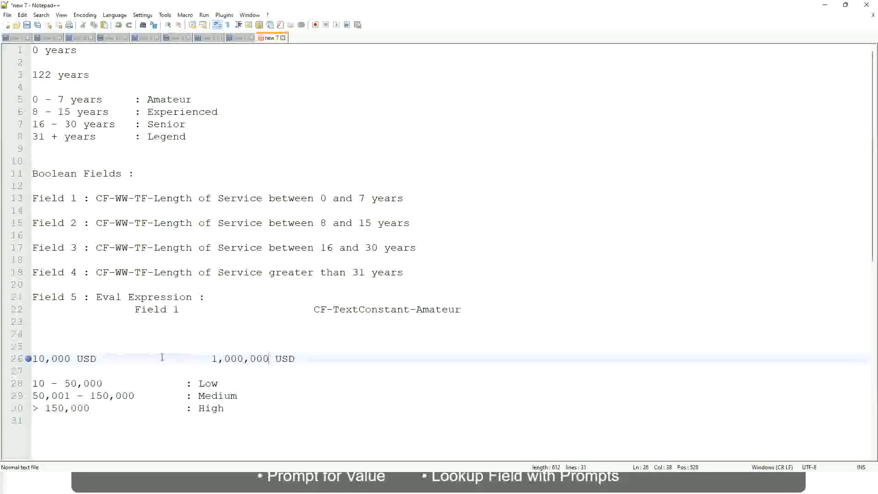
{"action": "left_click", "coordinate": [211, 383]}
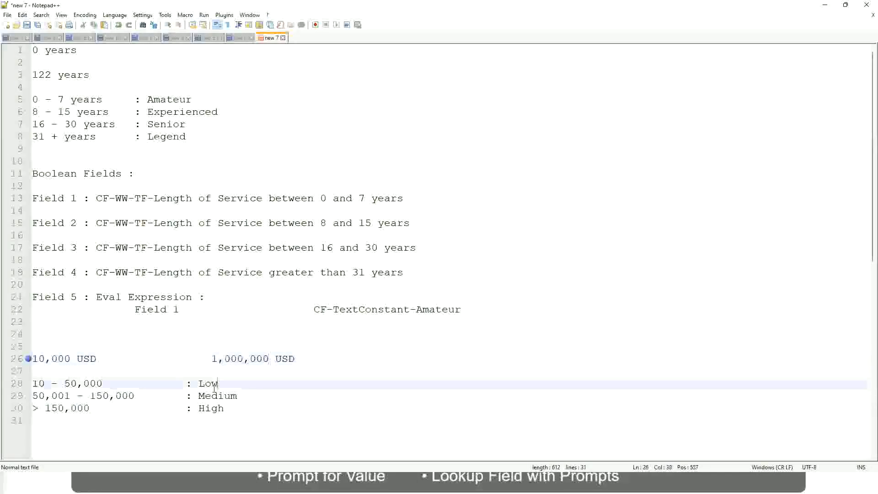
{"action": "left_click", "coordinate": [211, 397]}
{"action": "left_click", "coordinate": [212, 408]}
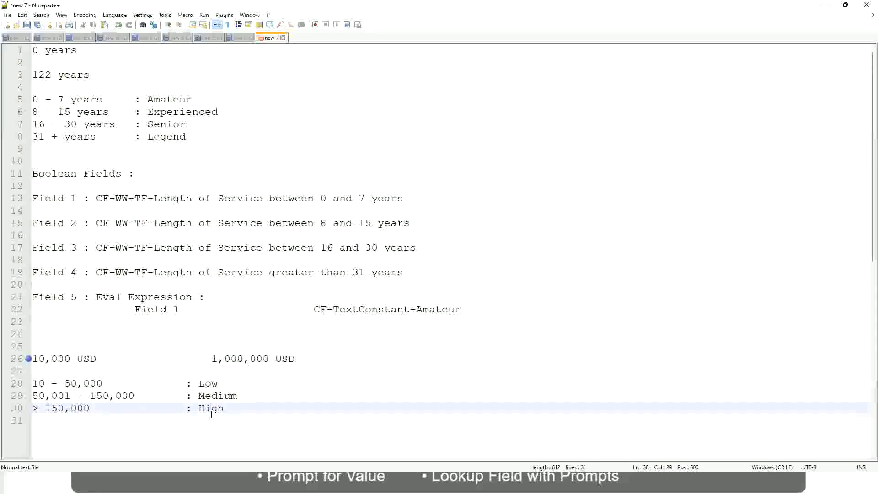
{"action": "left_click", "coordinate": [113, 373]}
{"action": "left_click", "coordinate": [218, 418]}
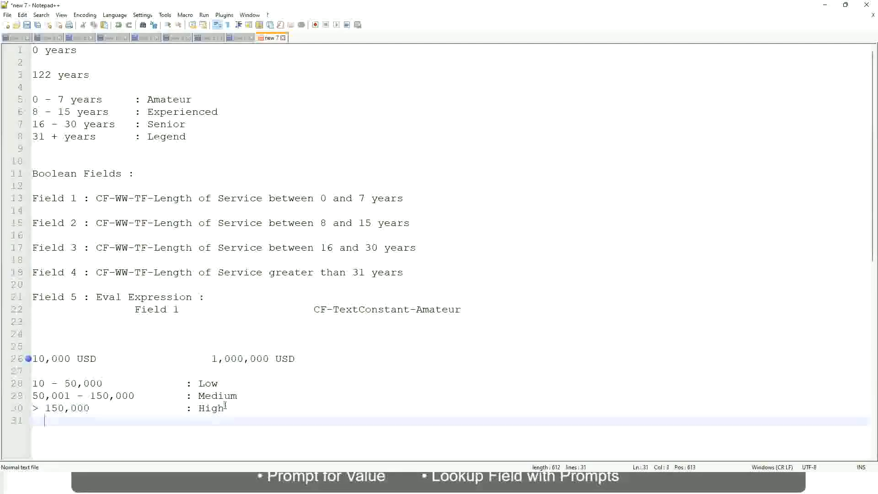
{"action": "left_click", "coordinate": [225, 407]}
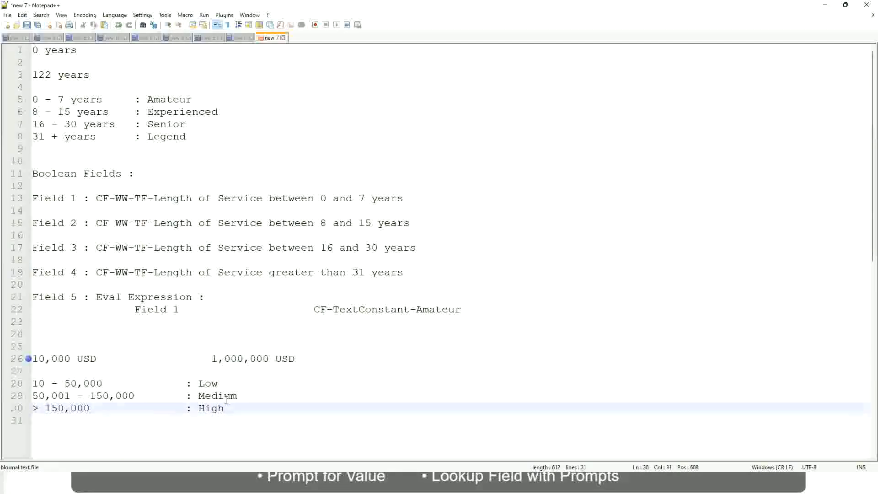